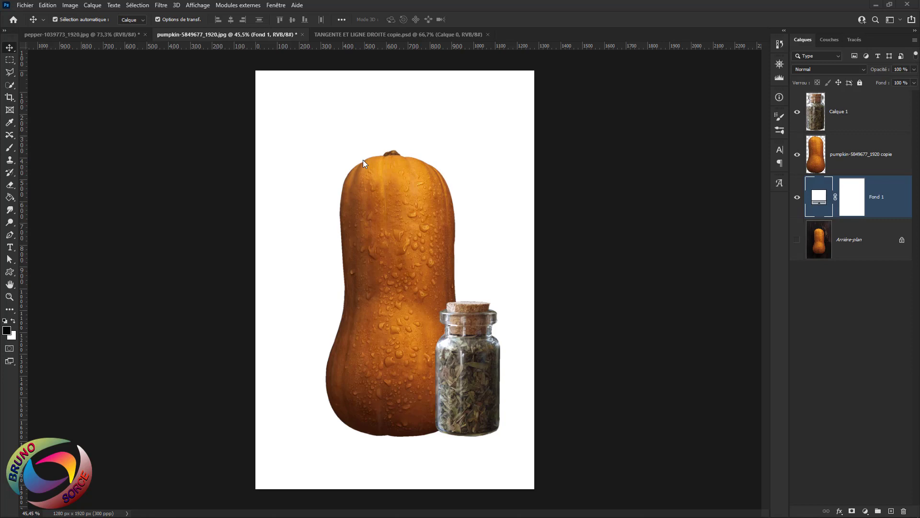
pyautogui.click(9, 74)
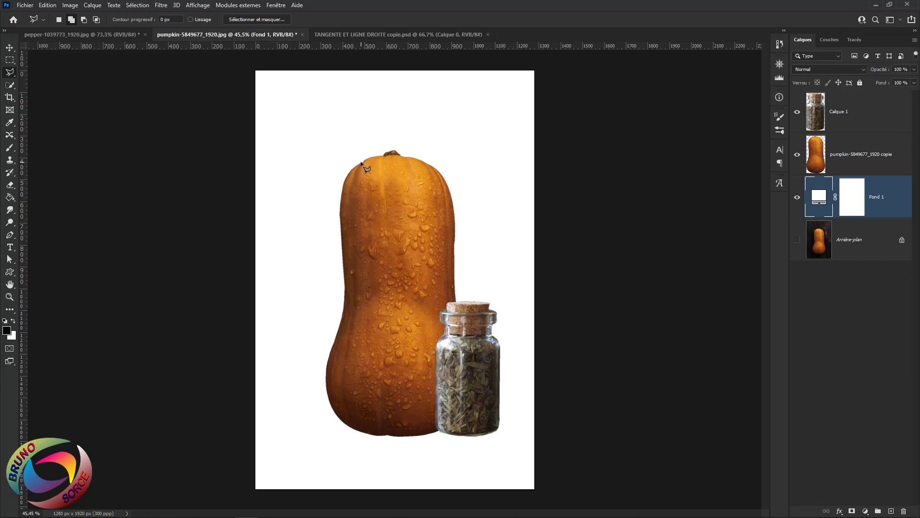
pyautogui.press('v')
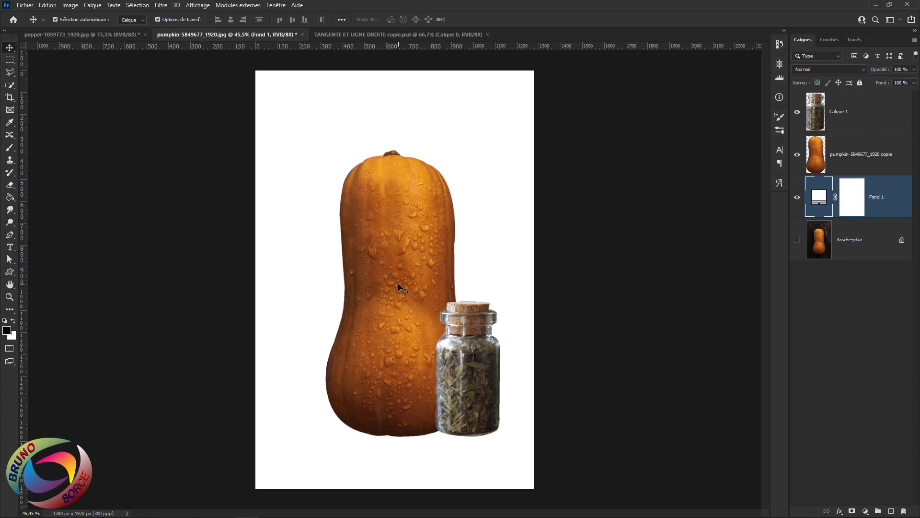
# Create a new 1920 x 1080 px document at 72 ppi and activate the Pen tool in Tracé mode.
pyautogui.click(25, 6)
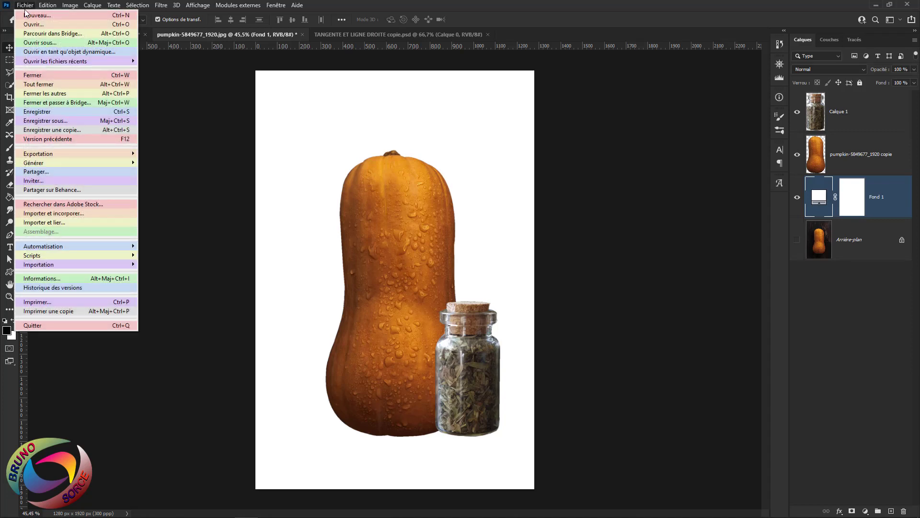
pyautogui.click(29, 15)
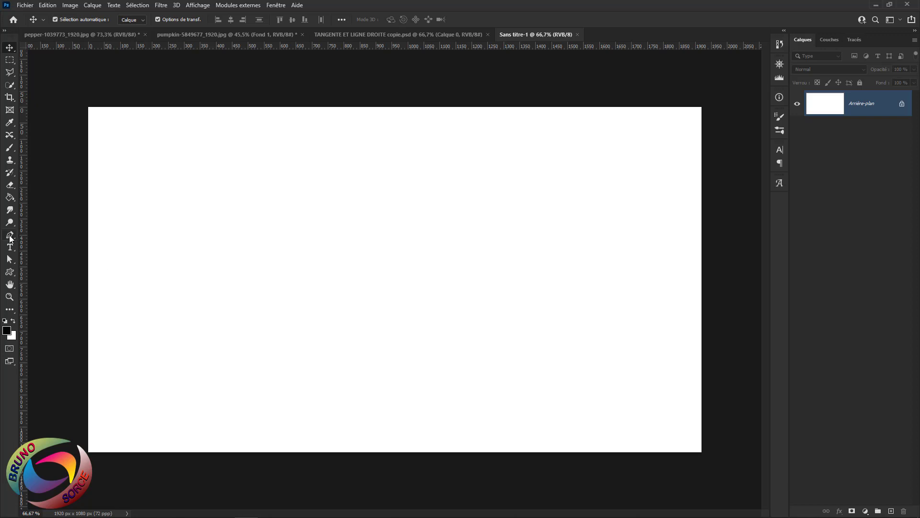
pyautogui.click(10, 236)
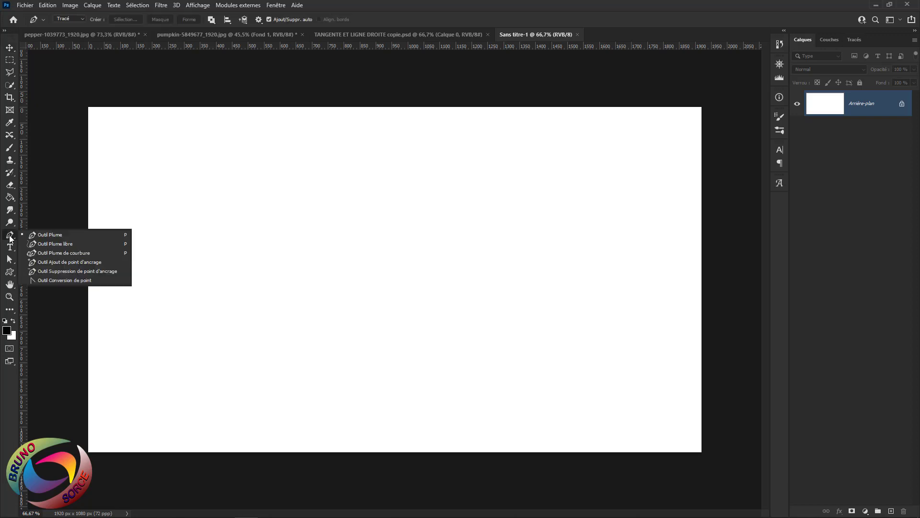
pyautogui.click(48, 235)
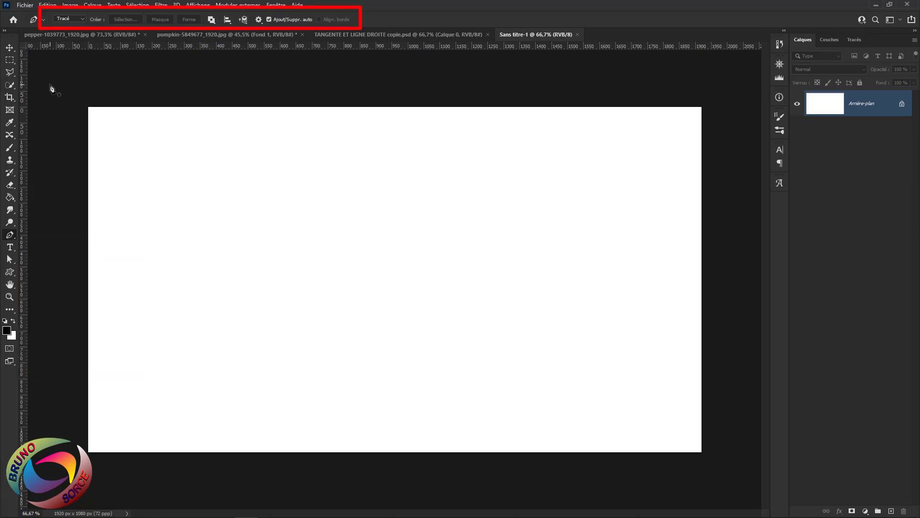
pyautogui.click(72, 18)
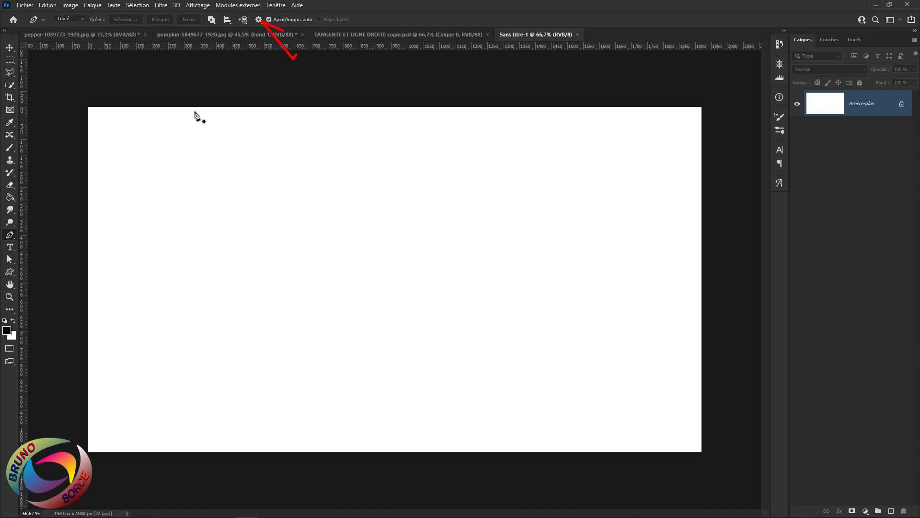
# Place a trial path anchor on the blank canvas to preview the next segment, and undo it.
pyautogui.click(259, 20)
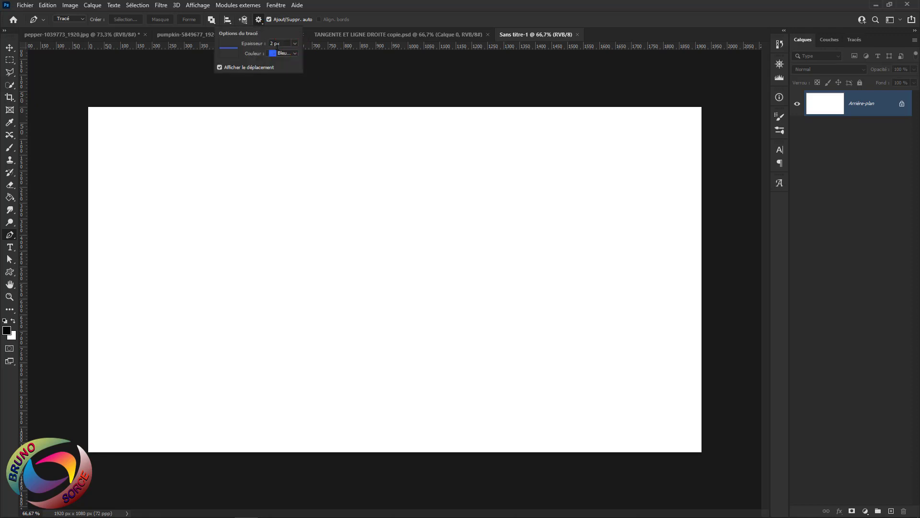
pyautogui.click(192, 202)
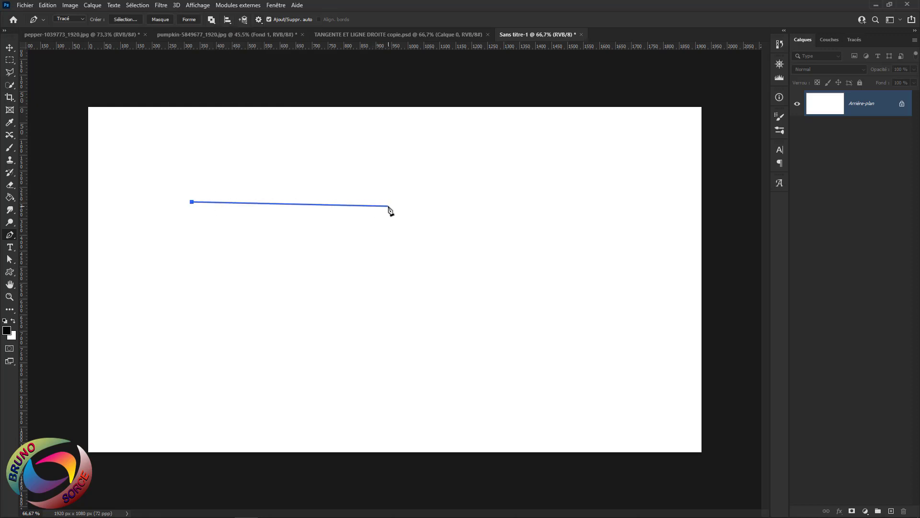
pyautogui.press('ctrl')
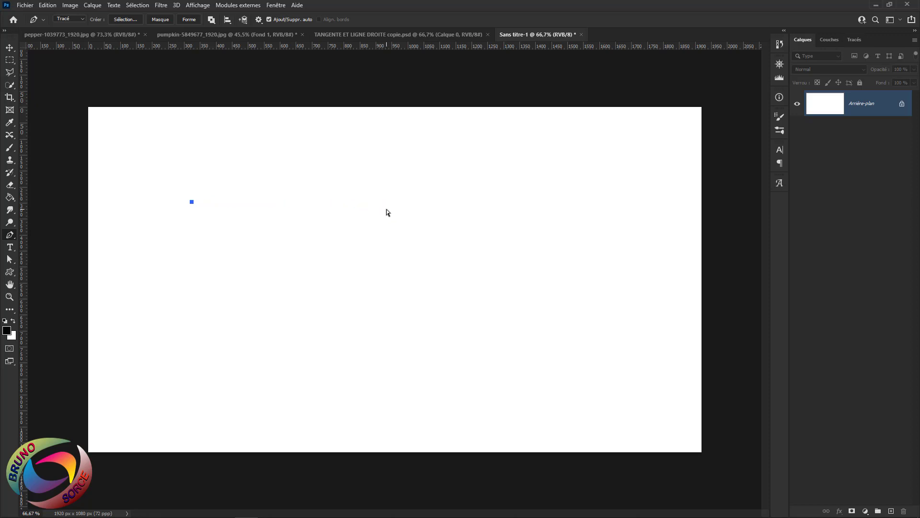
# Set the path display thickness to 2 px and its colour to Bleu clair.
pyautogui.click(259, 20)
pyautogui.click(283, 44)
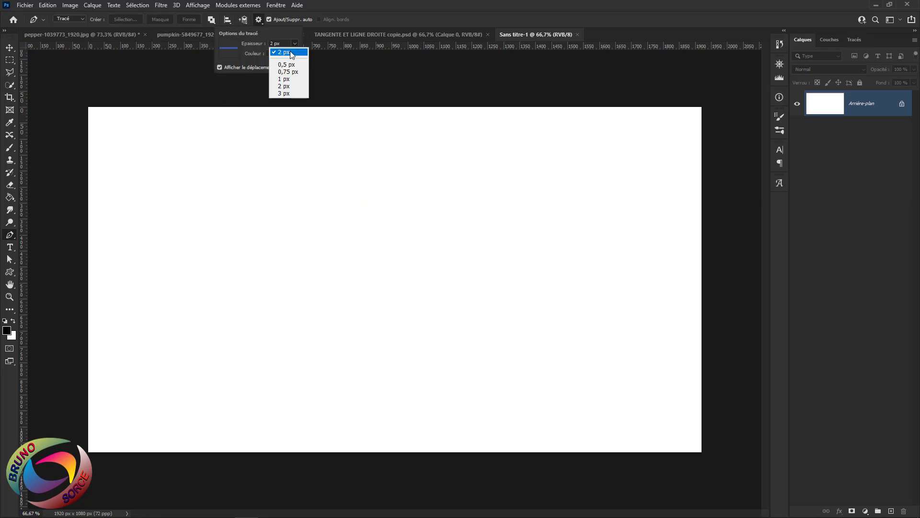
pyautogui.click(285, 86)
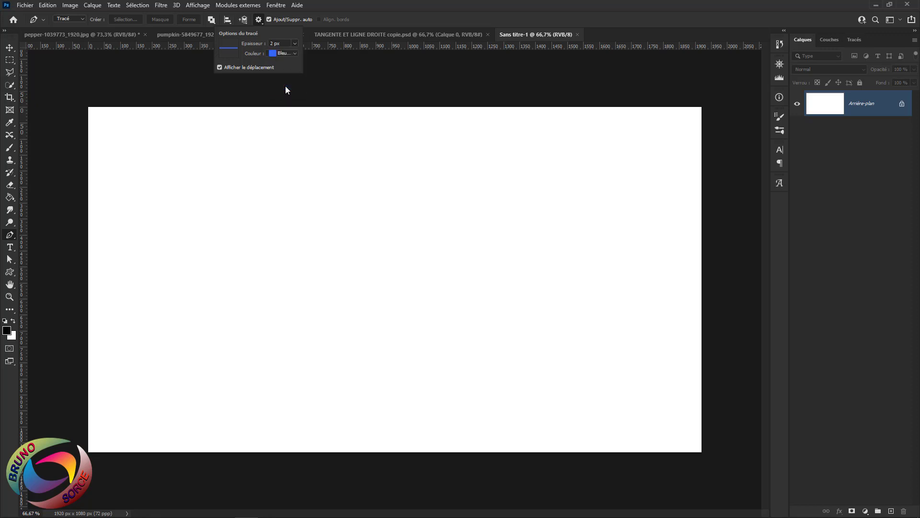
pyautogui.click(294, 52)
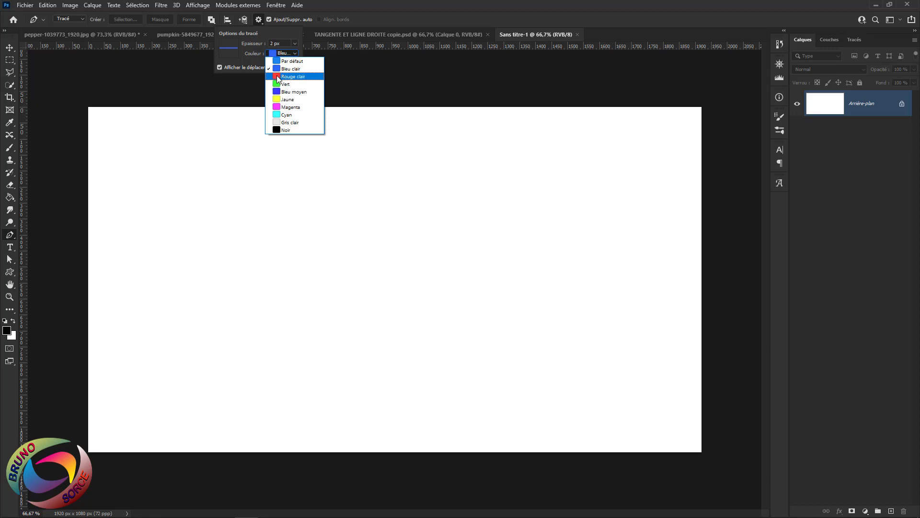
pyautogui.click(278, 68)
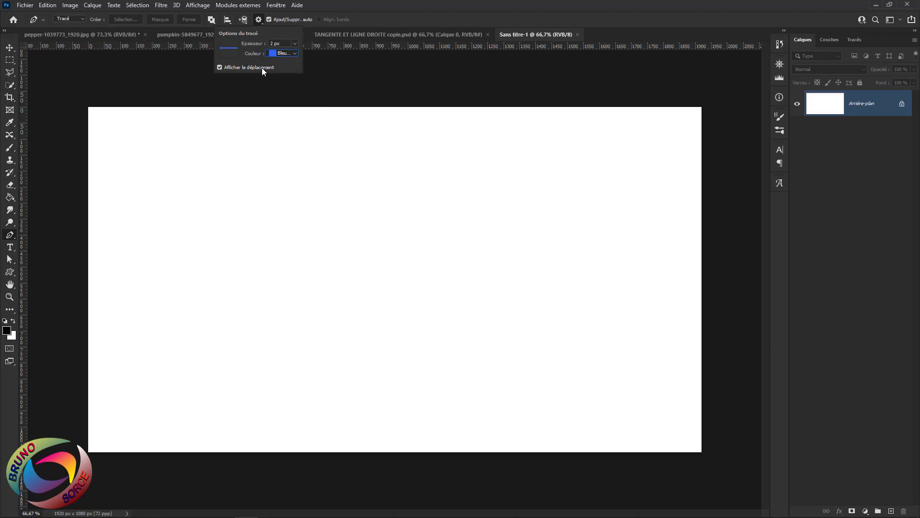
# Try switching the Afficher le déplacement option off and on with a trial anchor placed, and undo the anchor.
pyautogui.click(197, 154)
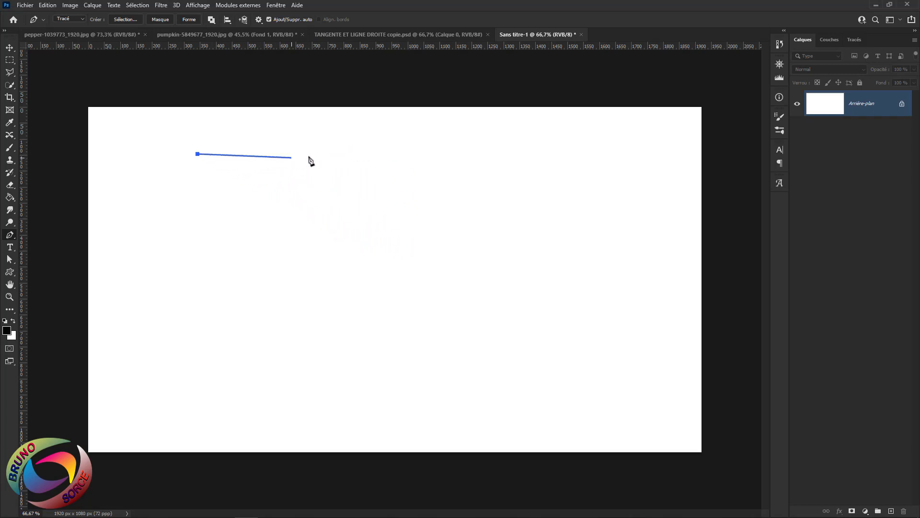
pyautogui.click(260, 19)
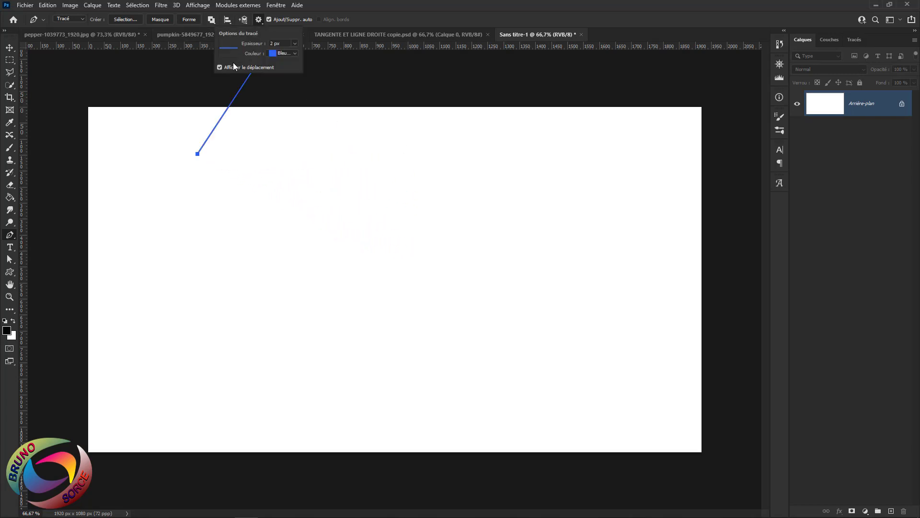
pyautogui.click(220, 68)
pyautogui.click(220, 67)
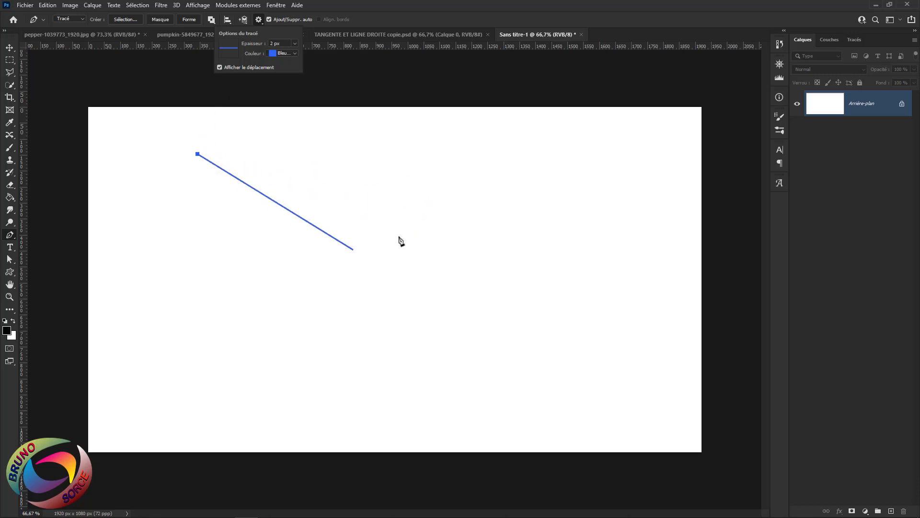
pyautogui.click(372, 19)
pyautogui.hotkey('ctrl', 'z')
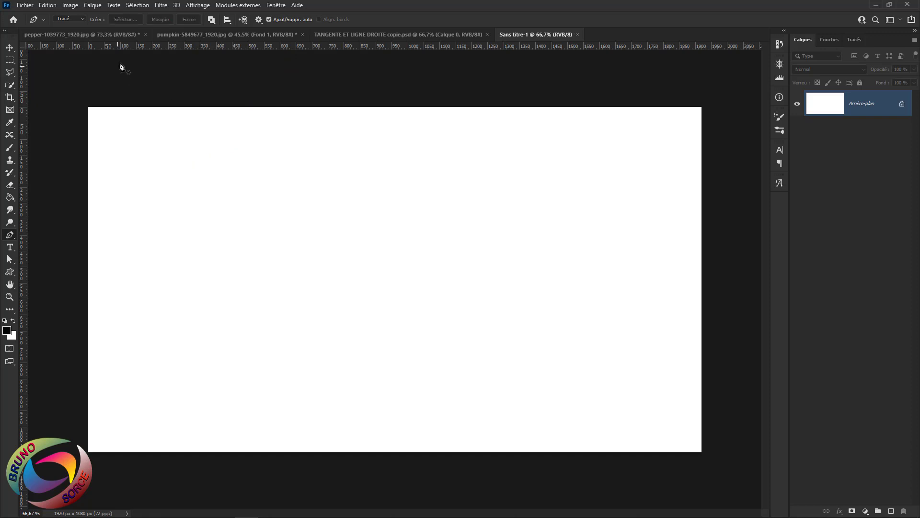
# Switch the Pen tool to Forme mode with a black 34 px stroke.
pyautogui.click(67, 19)
pyautogui.click(69, 27)
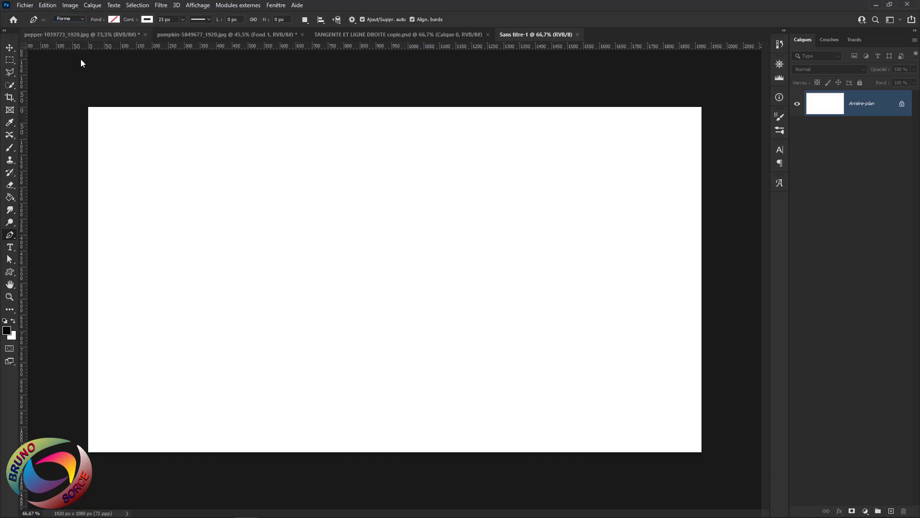
pyautogui.click(146, 20)
pyautogui.click(128, 70)
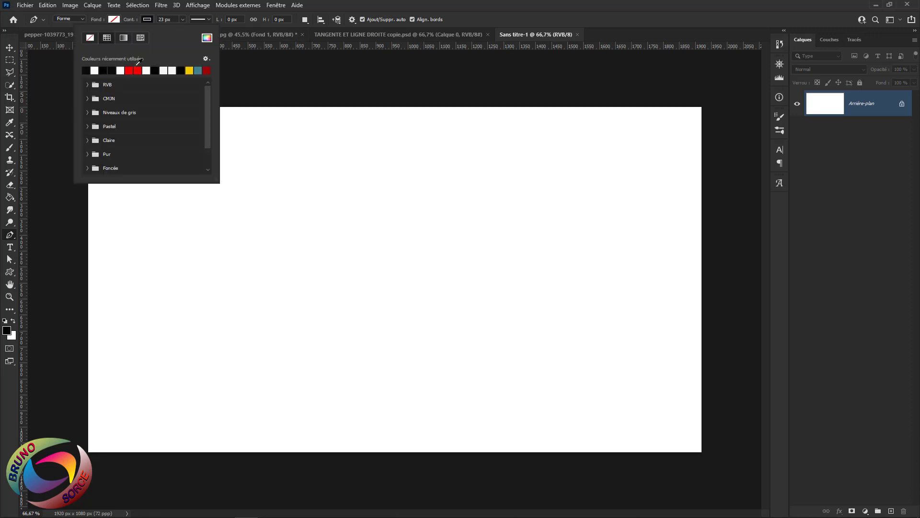
pyautogui.moveTo(129, 20); pyautogui.dragTo(134, 21)
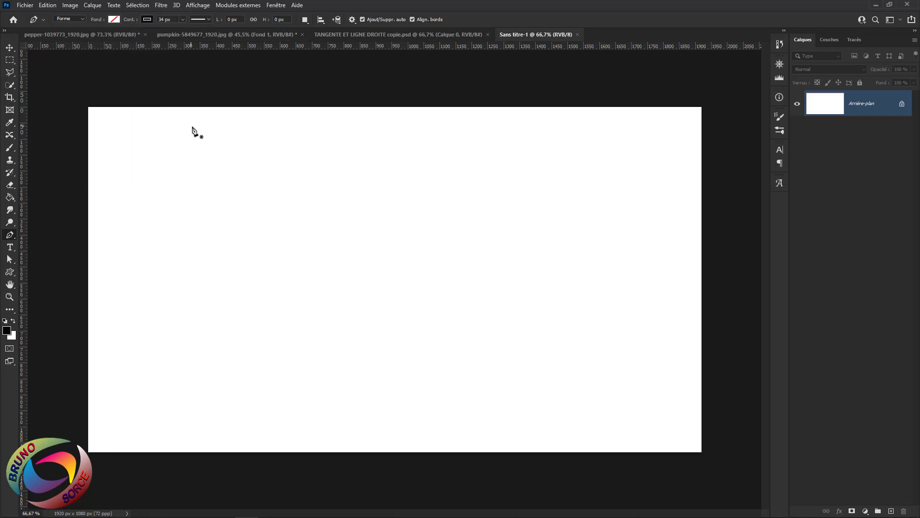
# Draw a closed four-sided shape about 619 x 347 px and set its stroke width to 0 px.
pyautogui.click(198, 174)
pyautogui.click(393, 175)
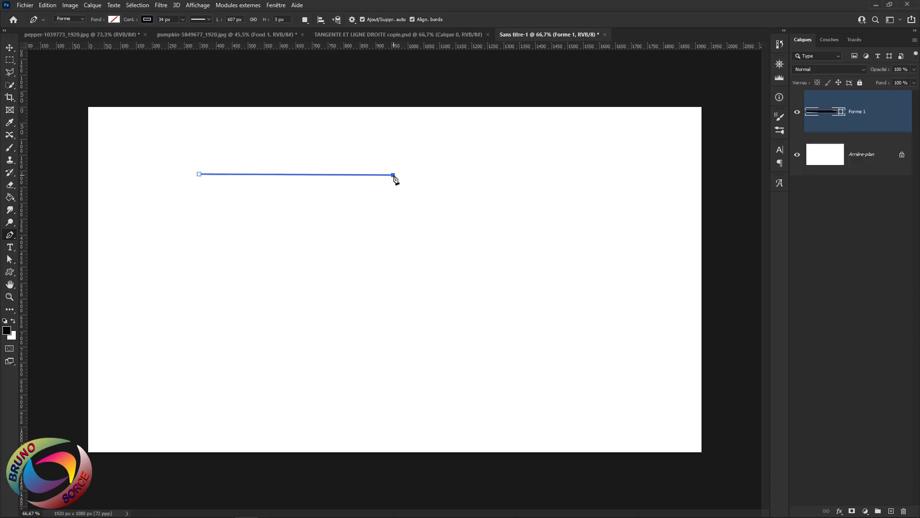
pyautogui.click(391, 286)
pyautogui.click(391, 286)
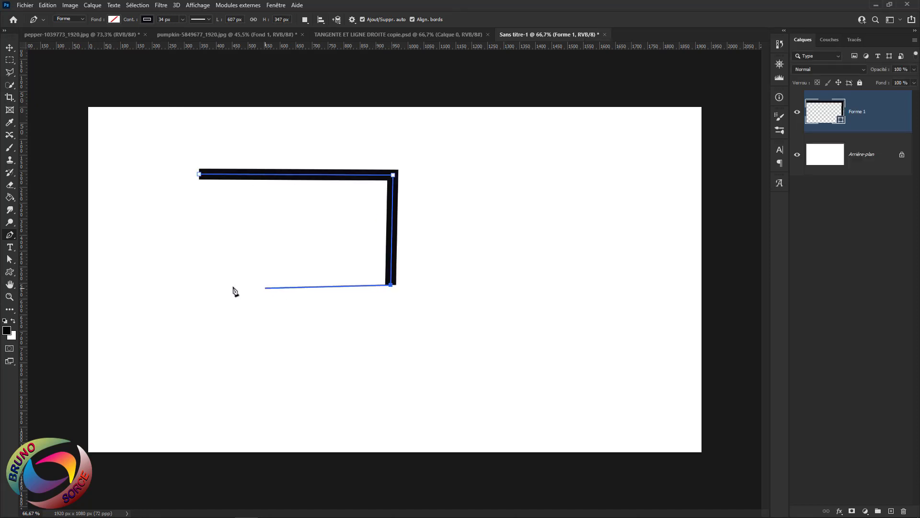
pyautogui.click(195, 283)
pyautogui.click(199, 174)
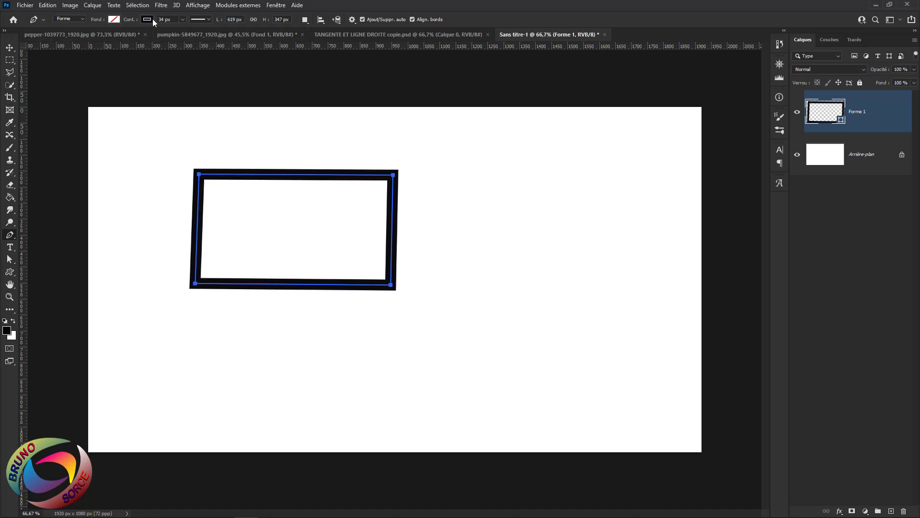
pyautogui.moveTo(133, 22); pyautogui.dragTo(111, 23)
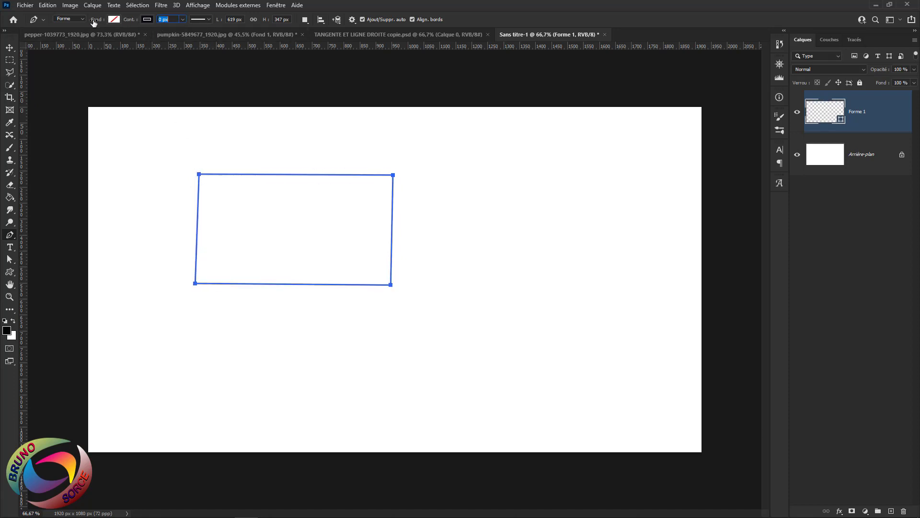
# Convert the four-sided shape's outline into a new selection with a 0,5 px feather, and deselect it.
pyautogui.rightClick(292, 203)
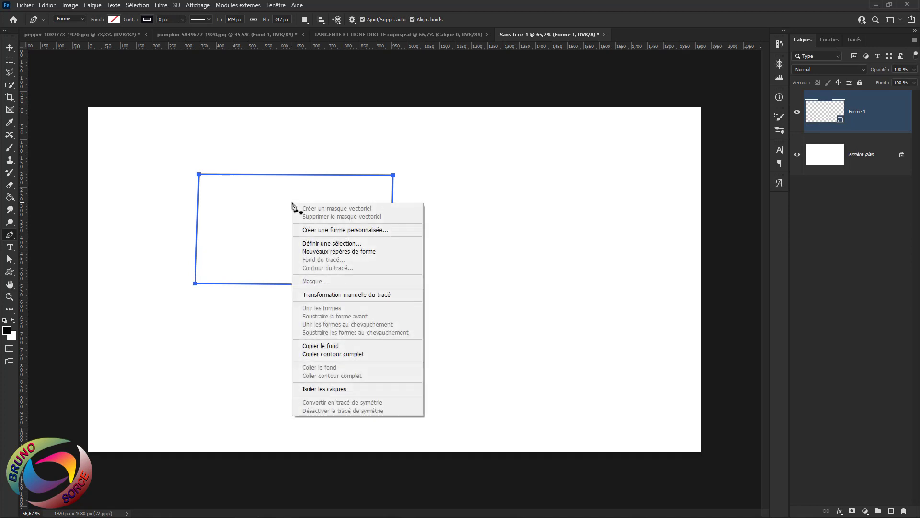
pyautogui.click(328, 244)
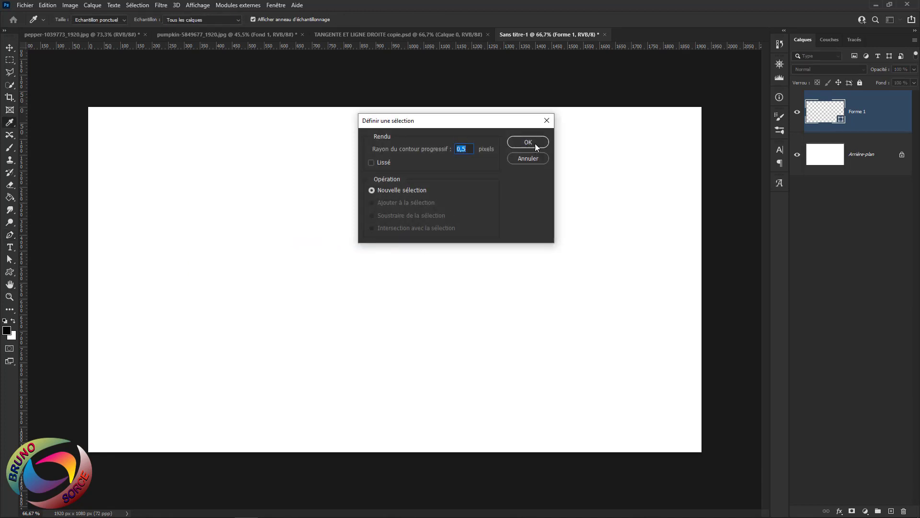
pyautogui.click(535, 143)
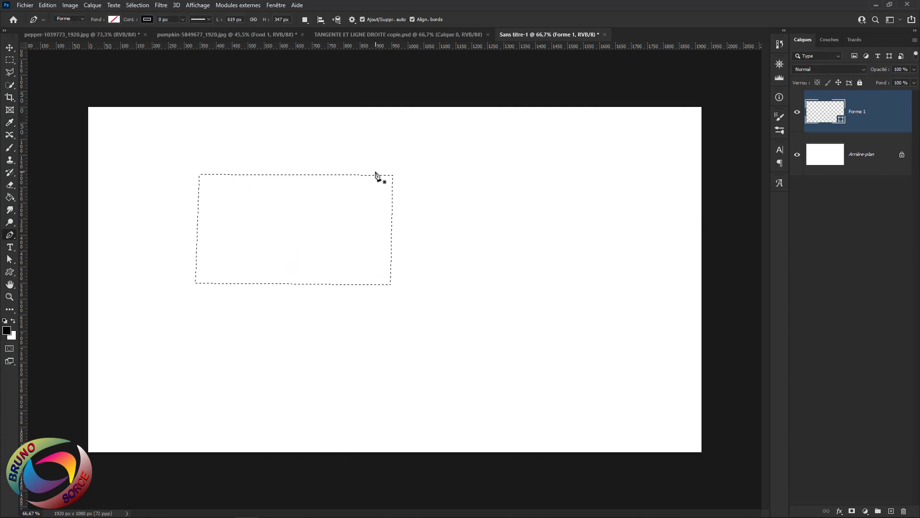
pyautogui.hotkey('ctrl', 'd')
# Switch the Pen tool to Tracé mode and draw a horizontal segment followed by a vertical one going down.
pyautogui.click(82, 19)
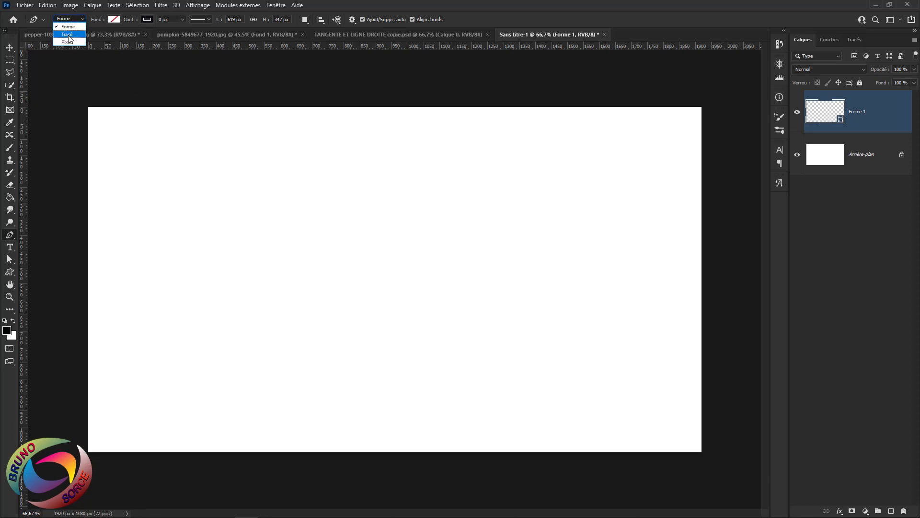
pyautogui.click(67, 35)
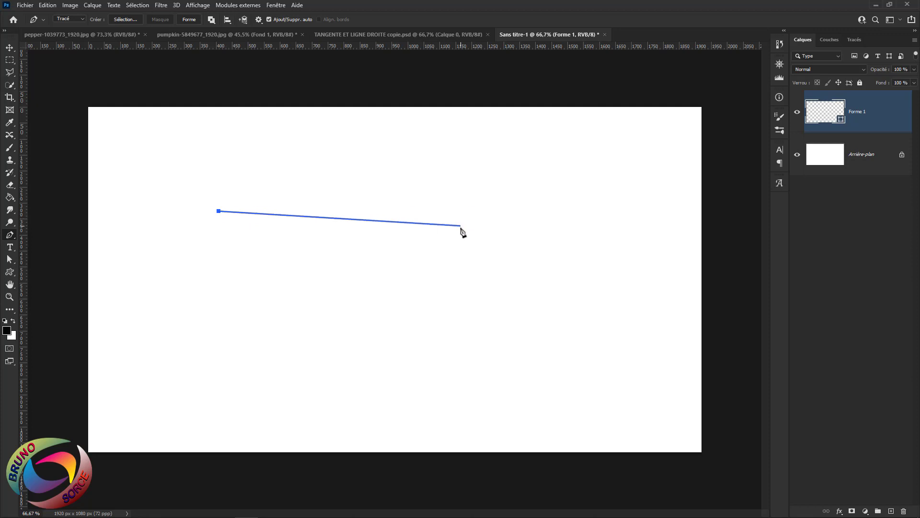
pyautogui.press('shift')
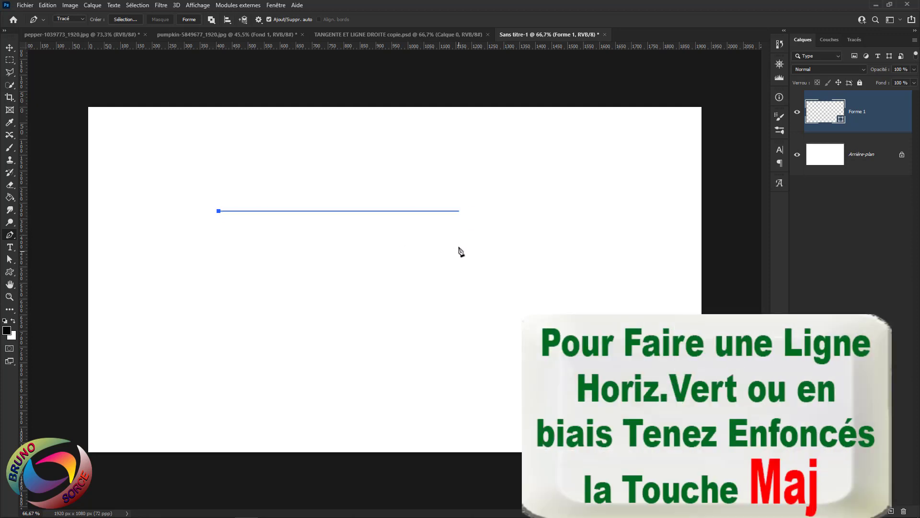
pyautogui.click(453, 211)
pyautogui.press('shift')
pyautogui.keyDown('shift'); pyautogui.click(456, 340); pyautogui.keyUp('shift')
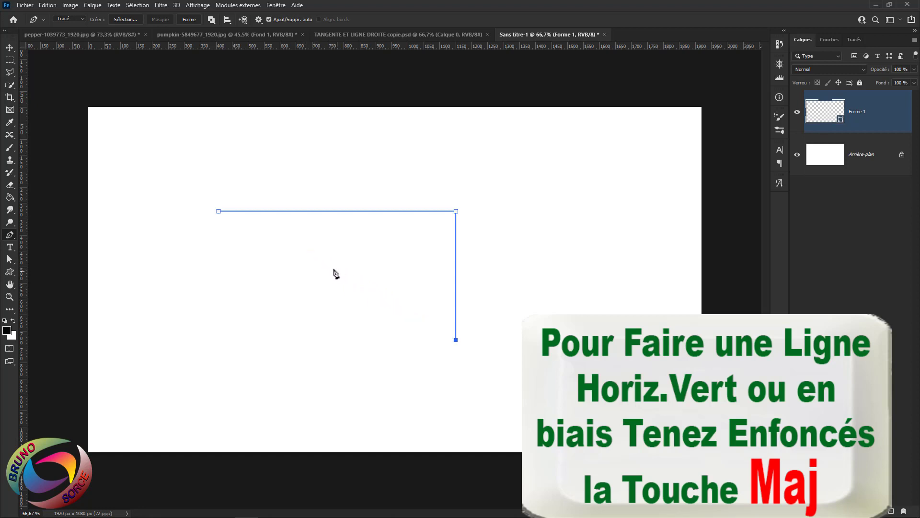
# Extend the path with a 45° diagonal, a second diagonal going down, a horizontal segment and a short, nearly vertical one going up.
pyautogui.click(371, 254)
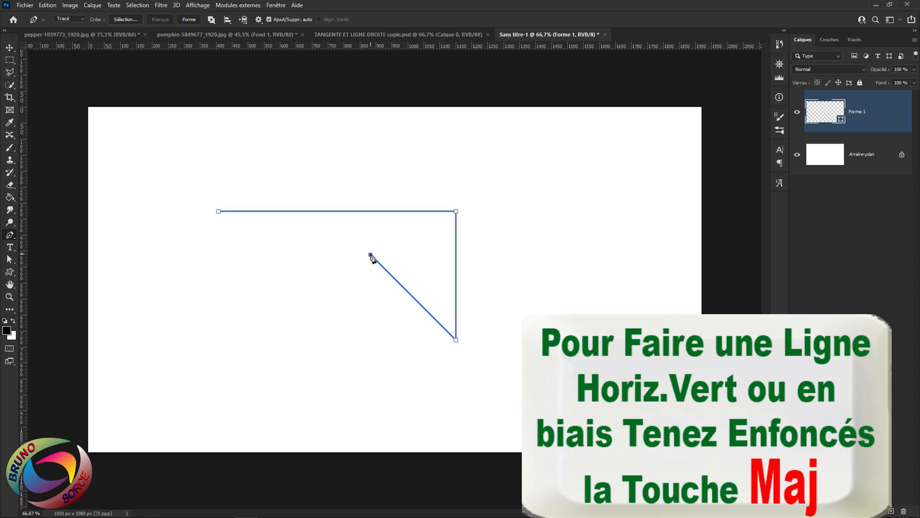
pyautogui.click(324, 316)
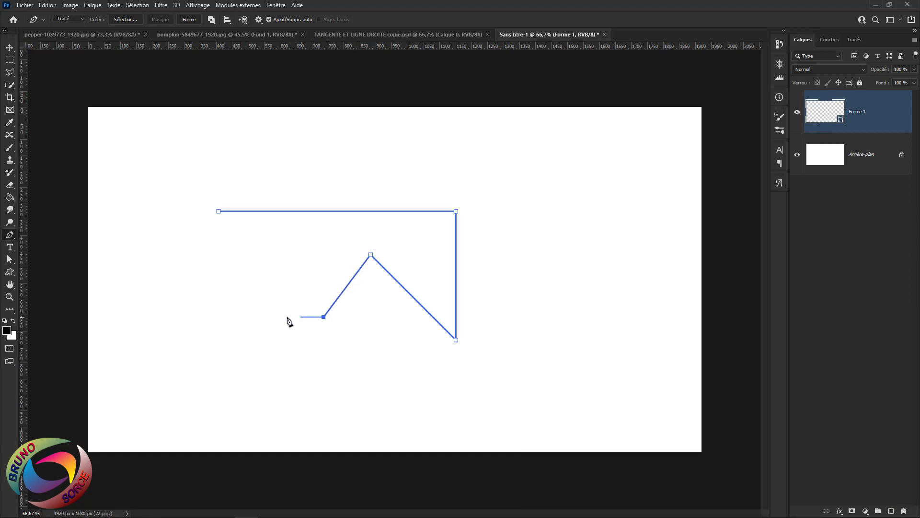
pyautogui.click(218, 316)
pyautogui.click(215, 272)
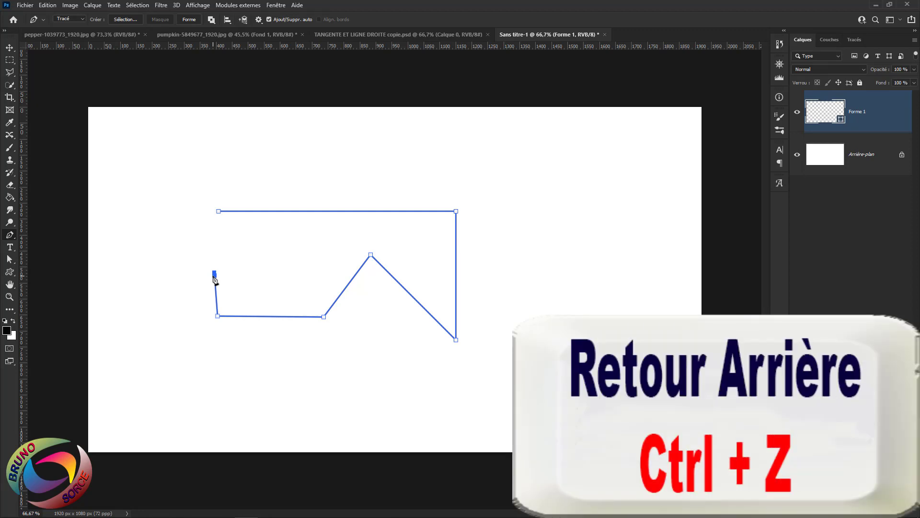
# Undo the anchor points just placed on the path, one after another.
pyautogui.hotkey('ctrl', 'z')
pyautogui.hotkey('ctrl', 'z')
pyautogui.hotkey('ctrl', 'z')
pyautogui.hotkey('ctrl', 'z')
pyautogui.hotkey('ctrl', 'z')
pyautogui.hotkey('ctrl', 'z')
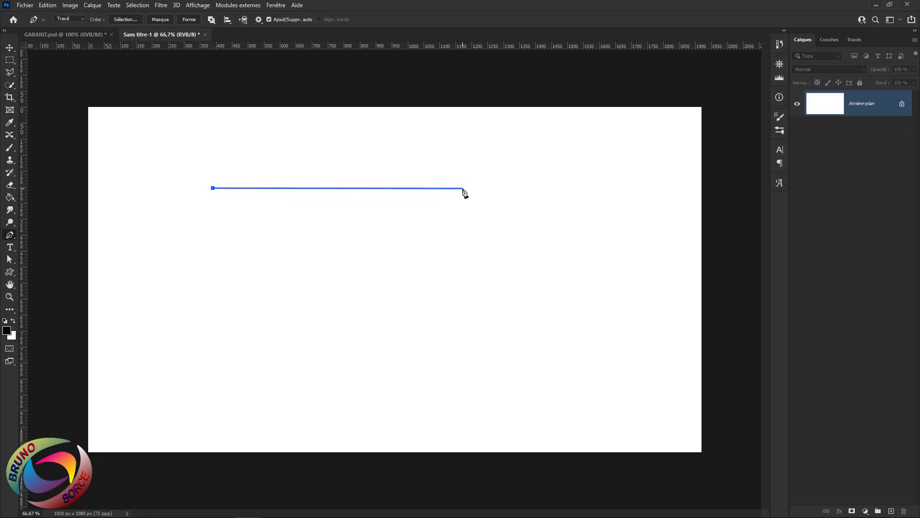
# Draw an open path of three straight segments forming three sides of a rectangle, and end it without closing it.
pyautogui.click(468, 289)
pyautogui.click(232, 291)
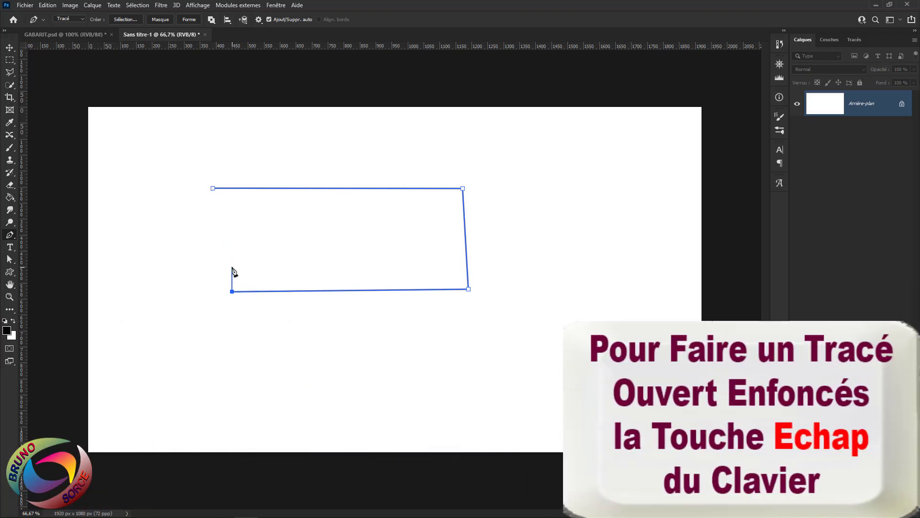
pyautogui.press('Escape')
# Draw a second, separate open path of seven straight segments to the right of the first, and end it unclosed.
pyautogui.click(617, 159)
pyautogui.click(625, 304)
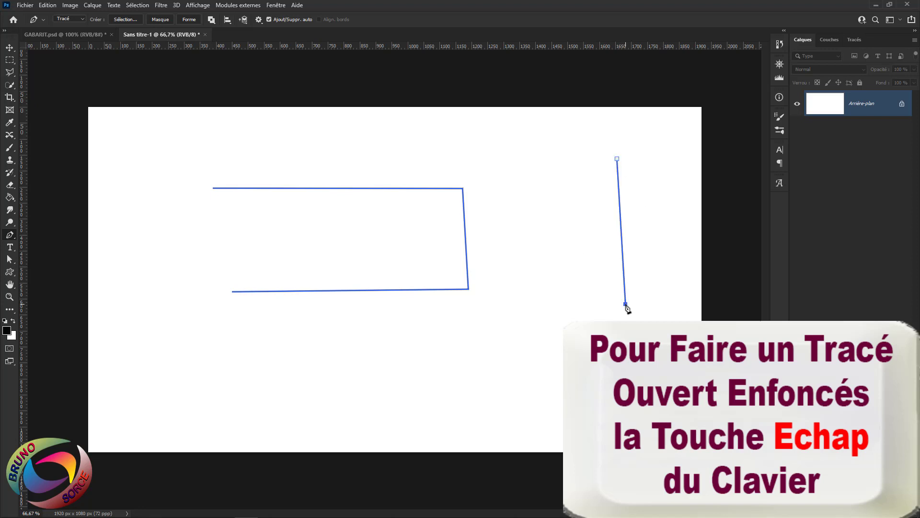
pyautogui.click(564, 302)
pyautogui.click(556, 216)
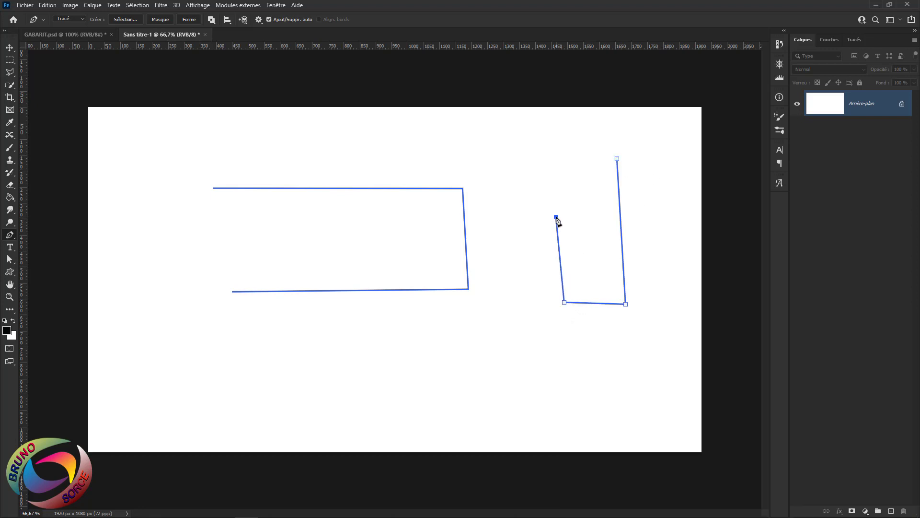
pyautogui.click(586, 187)
pyautogui.click(525, 158)
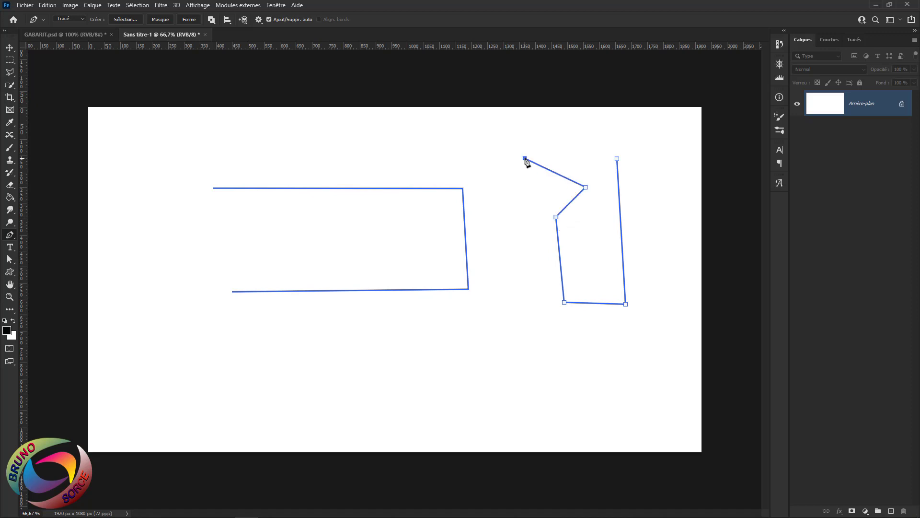
pyautogui.click(573, 138)
pyautogui.click(594, 169)
pyautogui.press('Escape')
# Undo the open practice paths.
pyautogui.hotkey('ctrl', 'z')
pyautogui.hotkey('ctrl', 'z')
pyautogui.hotkey('ctrl', 'z')
pyautogui.hotkey('ctrl', 'z')
pyautogui.hotkey('ctrl', 'z')
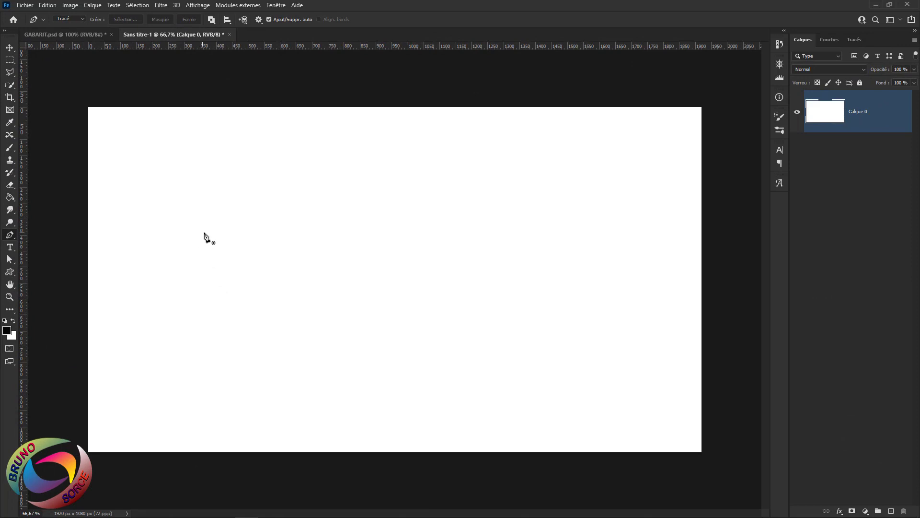
# Draw a horizontal two-point path and pull direction lines out of its second anchor to bend the segment downward.
pyautogui.click(182, 199)
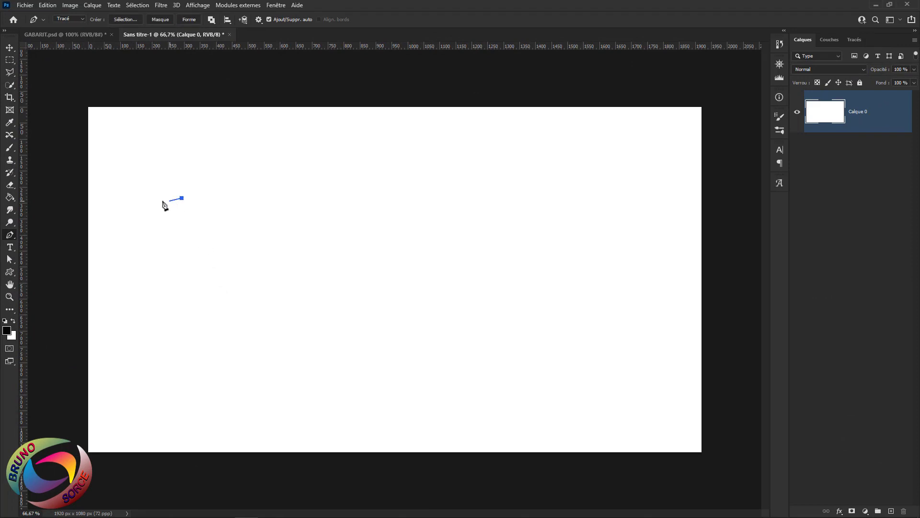
pyautogui.click(385, 198)
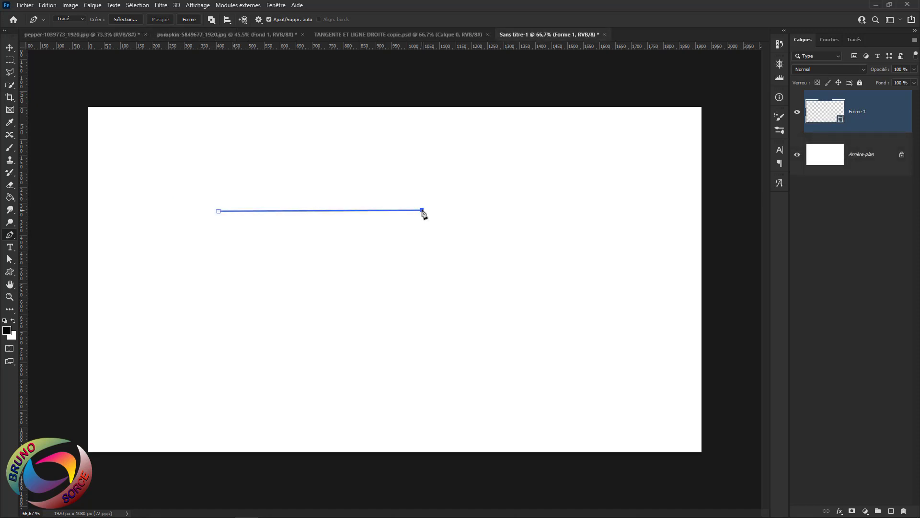
pyautogui.moveTo(422, 210); pyautogui.dragTo(463, 308)
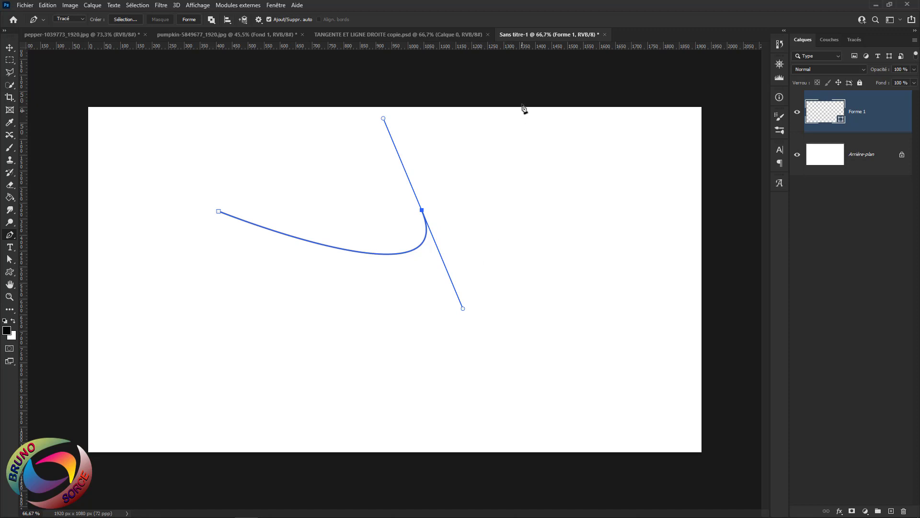
# Switch to the document TANGENTE ET LIGNE DROITE copie.psd, select the green tangent line with the Move tool and try rotating it.
pyautogui.click(455, 35)
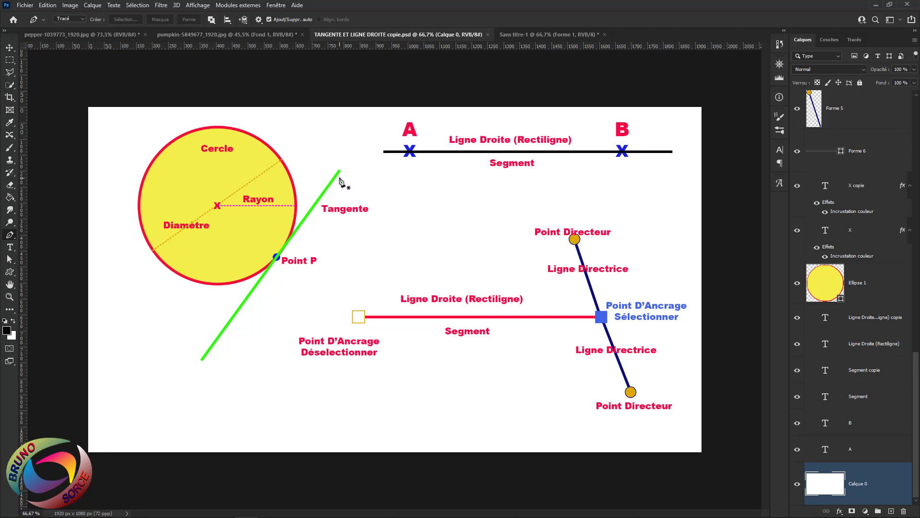
pyautogui.click(9, 47)
pyautogui.click(329, 187)
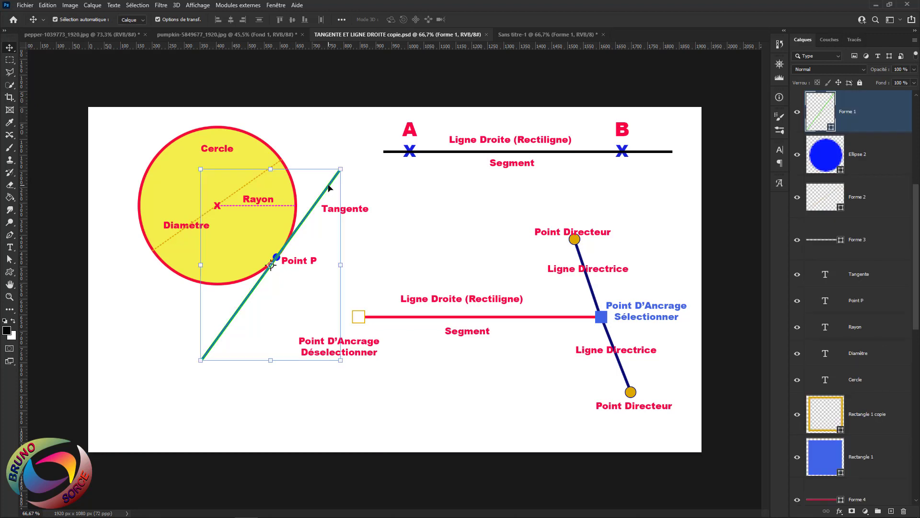
pyautogui.moveTo(350, 138); pyautogui.dragTo(372, 171)
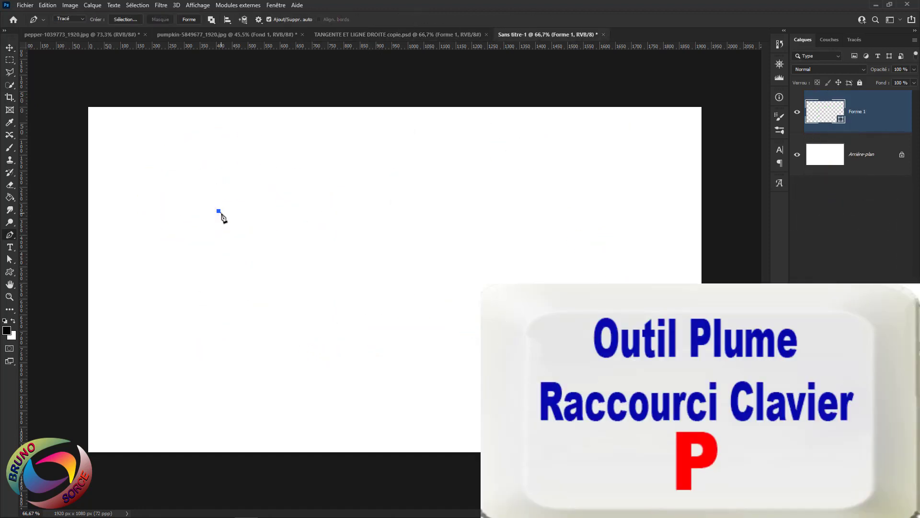
# In Sans titre-1, draw a shallow upward-curved segment using long direction lines, and remove the outgoing direction line at its end anchor.
pyautogui.click(219, 211)
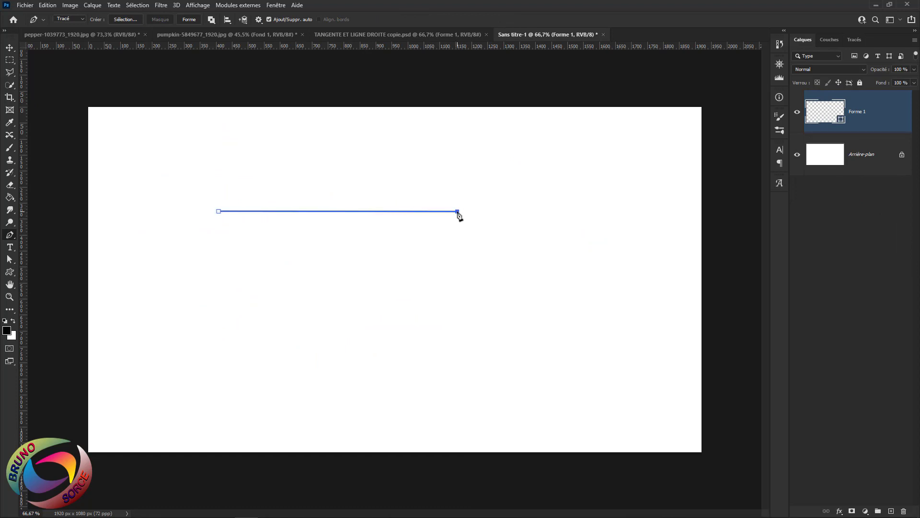
pyautogui.moveTo(457, 213); pyautogui.dragTo(486, 247)
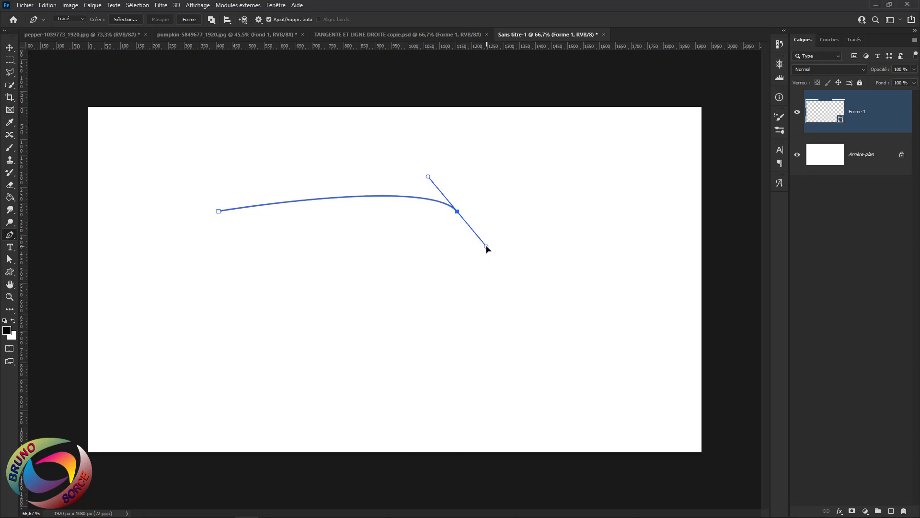
pyautogui.moveTo(487, 247); pyautogui.dragTo(425, 264)
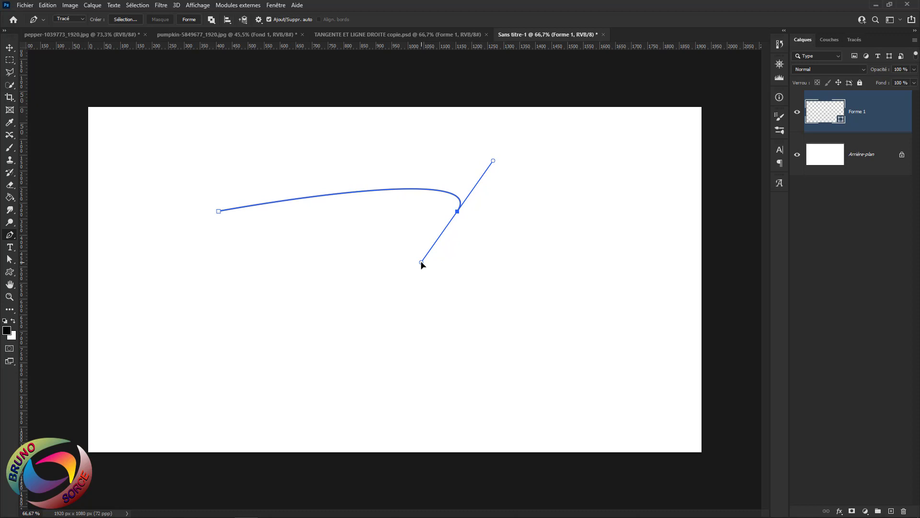
pyautogui.moveTo(421, 262)
pyautogui.mouseDown()
pyautogui.moveTo(482, 270)
pyautogui.moveTo(518, 261)
pyautogui.moveTo(632, 300)
pyautogui.moveTo(740, 316)
pyautogui.moveTo(600, 286)
pyautogui.moveTo(475, 304)
pyautogui.moveTo(544, 265)
pyautogui.moveTo(578, 211)
pyautogui.moveTo(511, 160)
pyautogui.moveTo(459, 211)
pyautogui.moveTo(497, 205)
pyautogui.moveTo(533, 160)
pyautogui.moveTo(513, 142)
pyautogui.moveTo(470, 195)
pyautogui.moveTo(512, 135)
pyautogui.moveTo(472, 191)
pyautogui.moveTo(478, 257)
pyautogui.moveTo(515, 185)
pyautogui.moveTo(456, 139)
pyautogui.moveTo(382, 171)
pyautogui.moveTo(473, 146)
pyautogui.moveTo(589, 268)
pyautogui.moveTo(390, 188)
pyautogui.moveTo(425, 240)
pyautogui.moveTo(534, 269)
pyautogui.moveTo(623, 266)
pyautogui.moveTo(476, 245)
pyautogui.moveTo(591, 228)
pyautogui.moveTo(616, 175)
pyautogui.moveTo(629, 286)
pyautogui.moveTo(591, 351)
pyautogui.moveTo(621, 234)
pyautogui.moveTo(621, 279)
pyautogui.mouseUp()
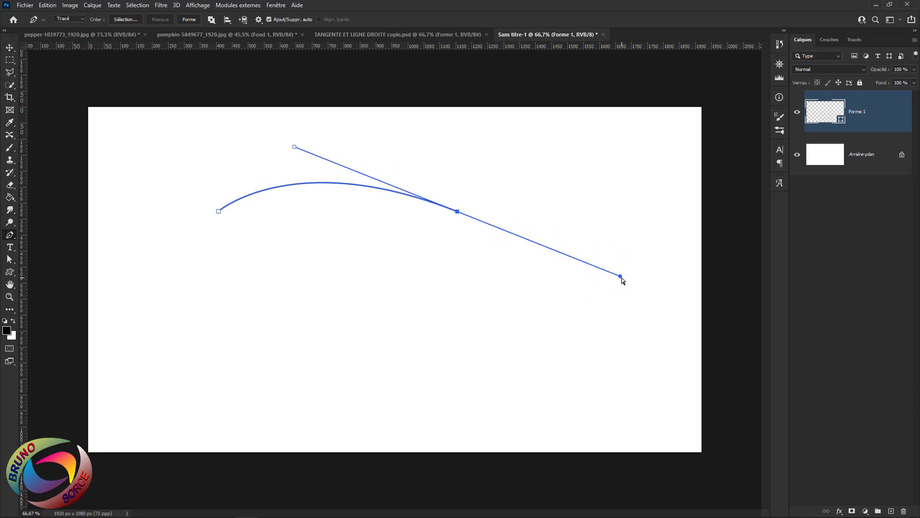
pyautogui.moveTo(621, 278); pyautogui.dragTo(650, 232)
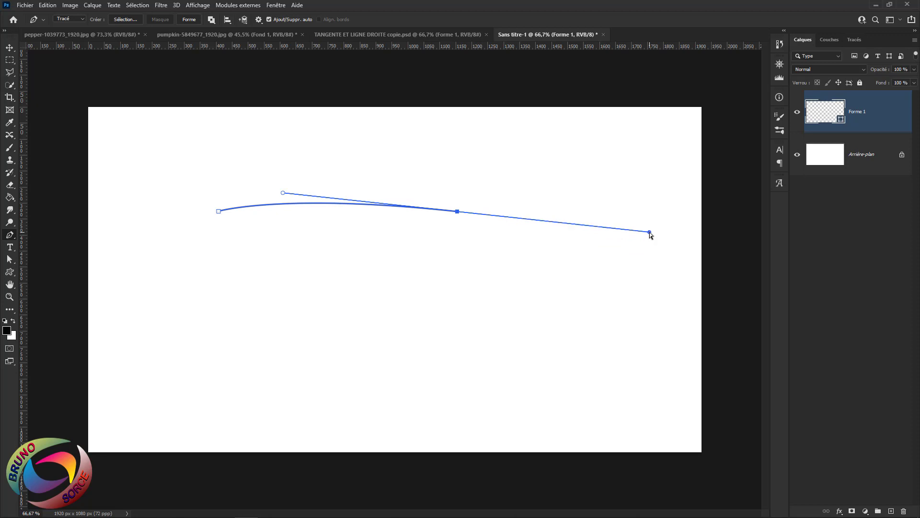
pyautogui.moveTo(650, 232); pyautogui.dragTo(698, 239)
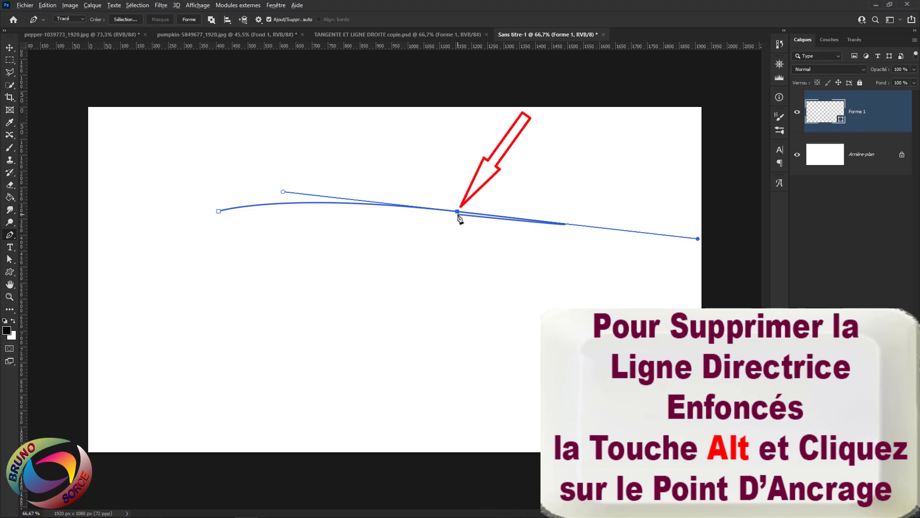
pyautogui.keyDown('alt'); pyautogui.click(458, 213); pyautogui.keyUp('alt')
pyautogui.keyDown('alt'); pyautogui.click(458, 213); pyautogui.keyUp('alt')
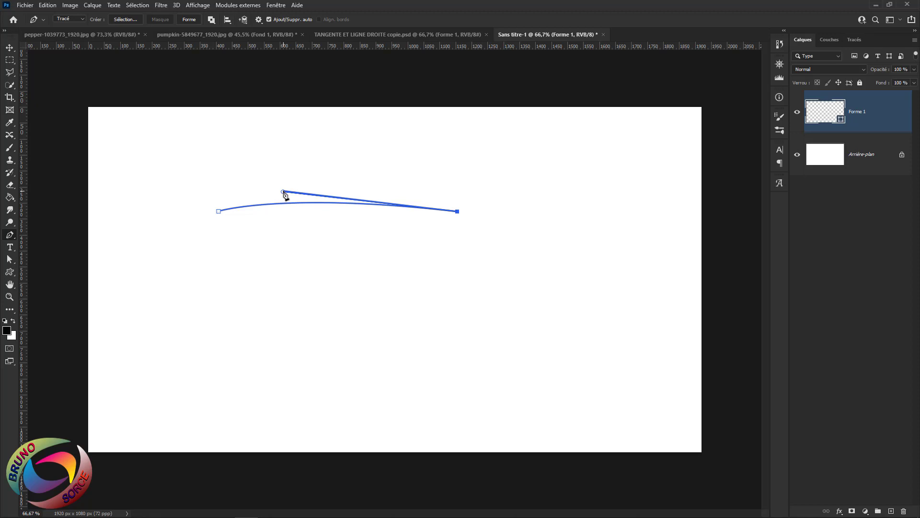
# With the Direct Selection tool, move the remaining direction point to raise the curve to about 82 px high.
pyautogui.click(11, 263)
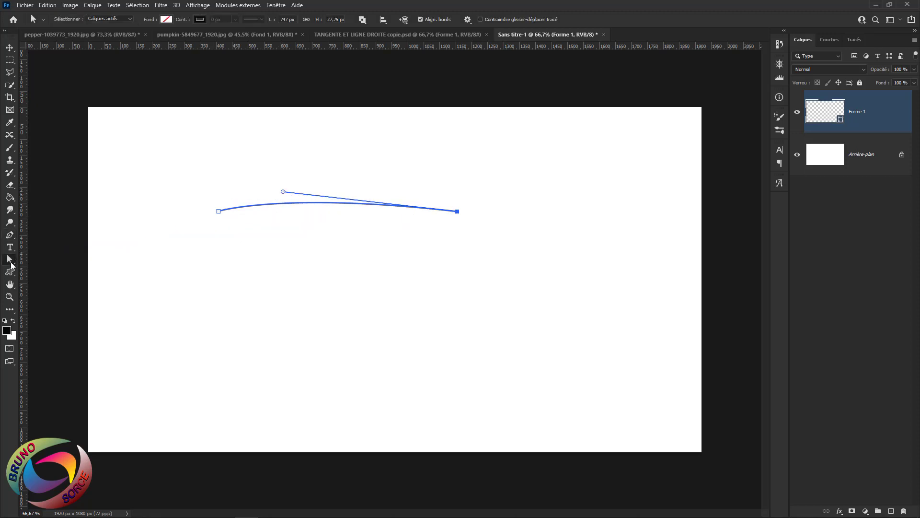
pyautogui.rightClick(10, 264)
pyautogui.click(30, 263)
pyautogui.moveTo(284, 192); pyautogui.dragTo(356, 133)
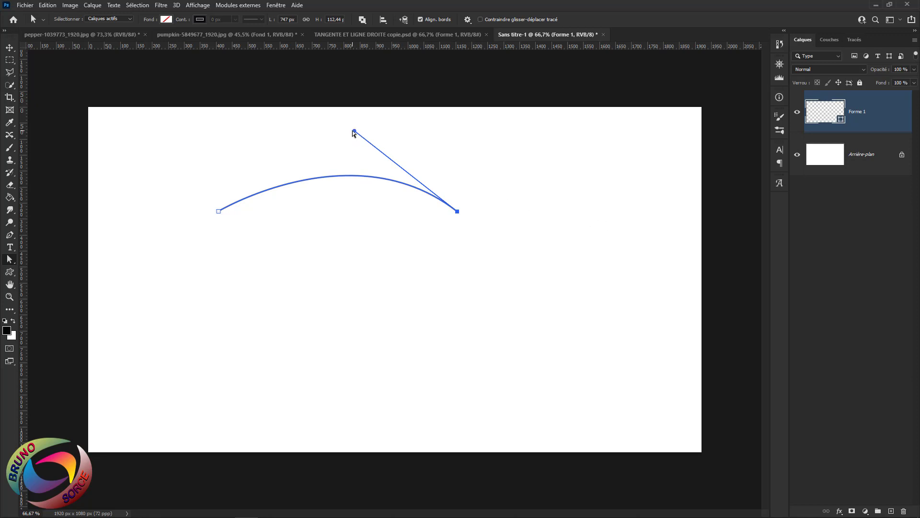
pyautogui.moveTo(353, 133); pyautogui.dragTo(361, 154)
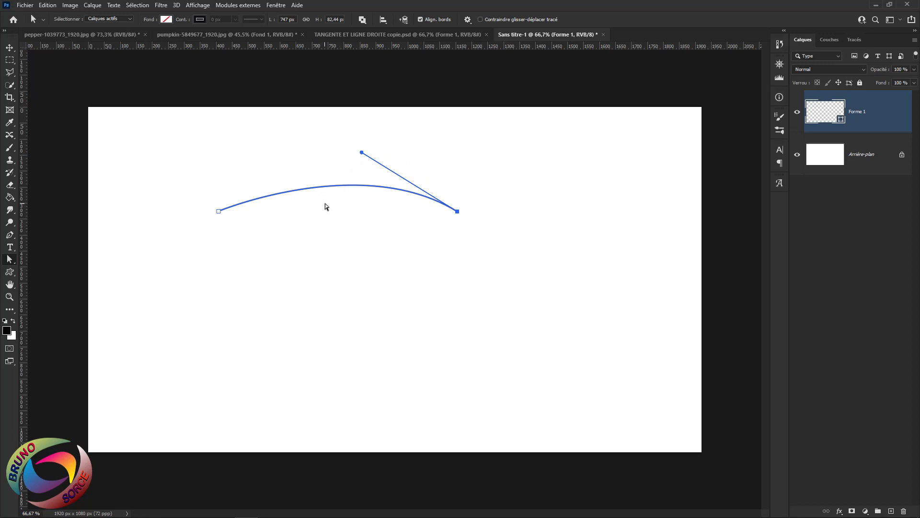
# Move the whole curve slightly down and to the left with the Path Selection tool.
pyautogui.rightClick(9, 260)
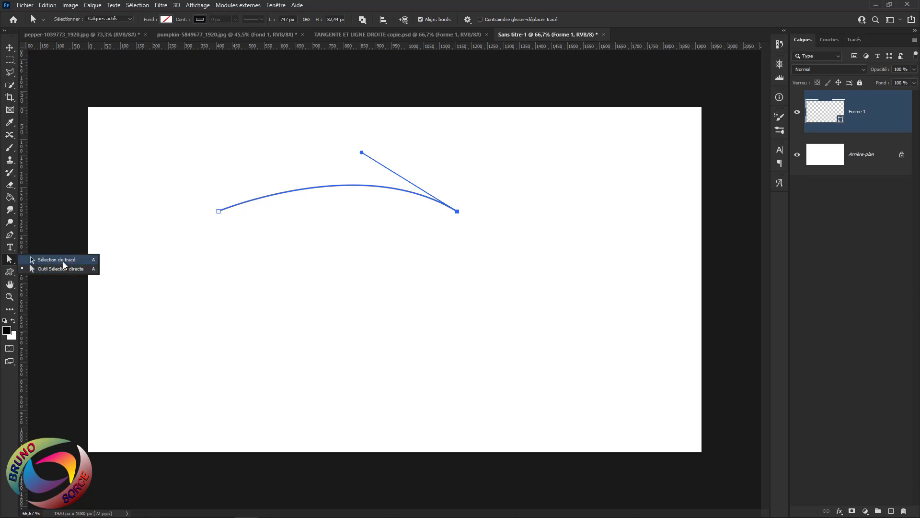
pyautogui.click(62, 261)
pyautogui.moveTo(330, 186); pyautogui.dragTo(319, 209)
# With the Direct Selection tool, move the direction point below the path so it curves downward about 137 px.
pyautogui.click(11, 262)
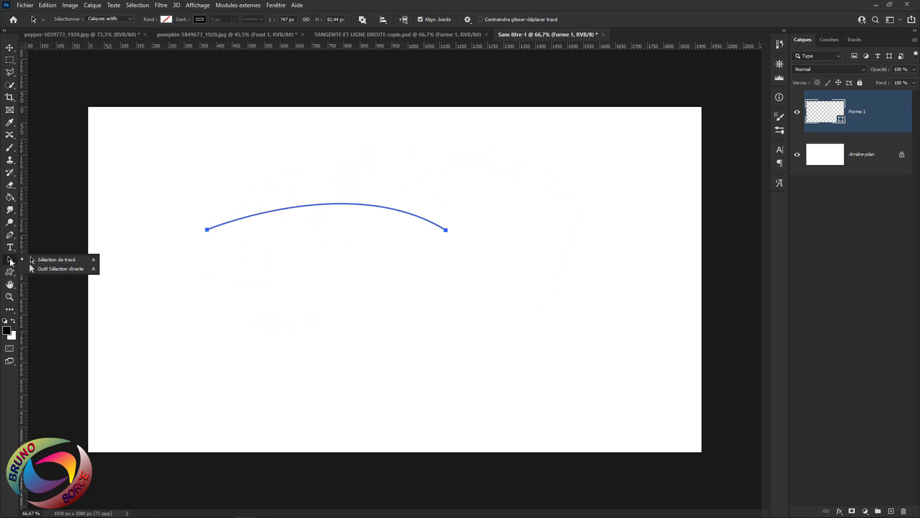
pyautogui.click(50, 269)
pyautogui.press('ctrl')
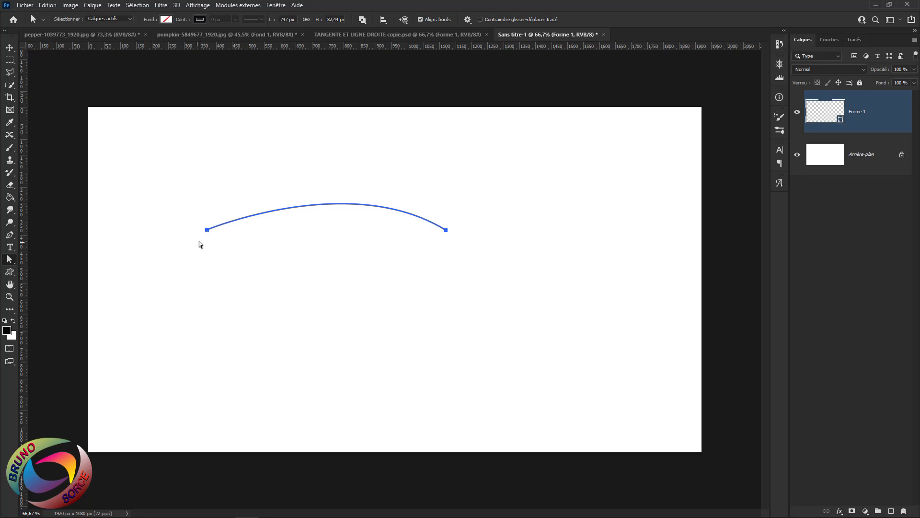
pyautogui.click(208, 229)
pyautogui.moveTo(350, 174); pyautogui.dragTo(326, 327)
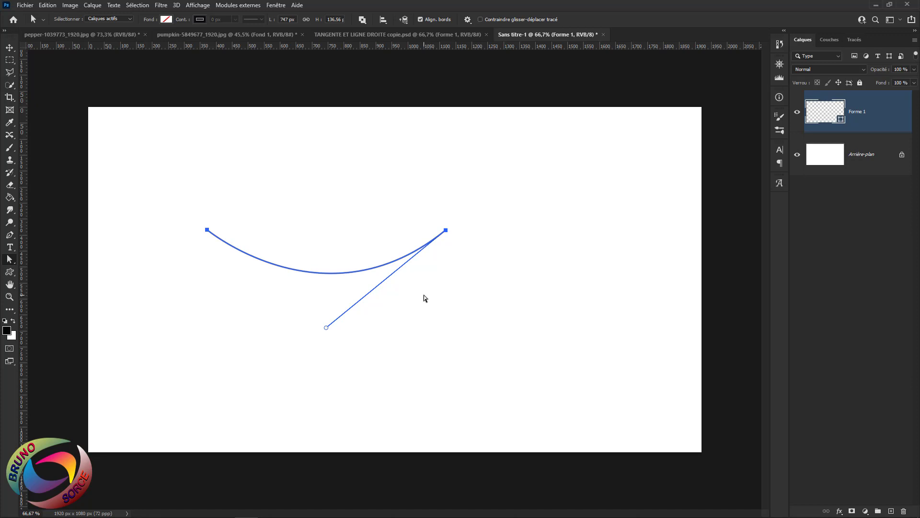
# Undo the curve's reshaping and move, and delete the Forme 1 layer.
pyautogui.hotkey('ctrl', 'z')
pyautogui.hotkey('ctrl', 'z')
pyautogui.hotkey('ctrl', 'z')
pyautogui.hotkey('ctrl', 'z')
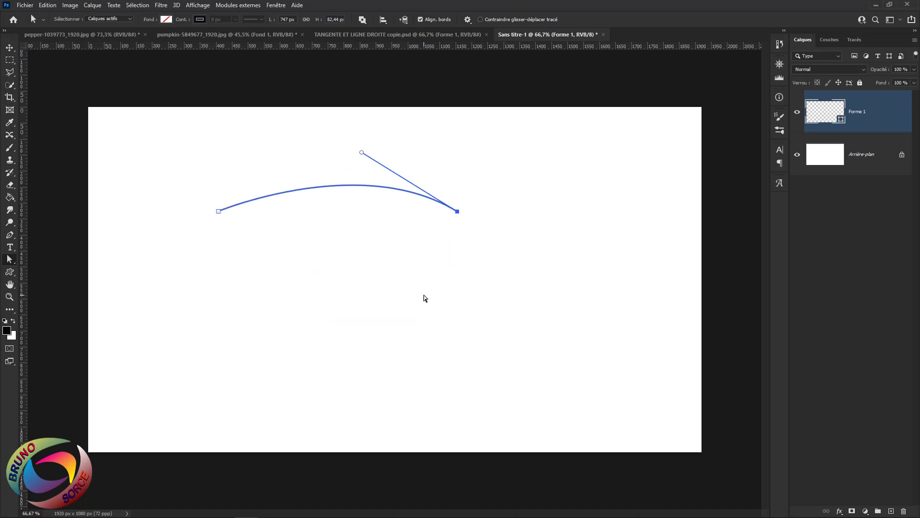
pyautogui.hotkey('ctrl', 'z')
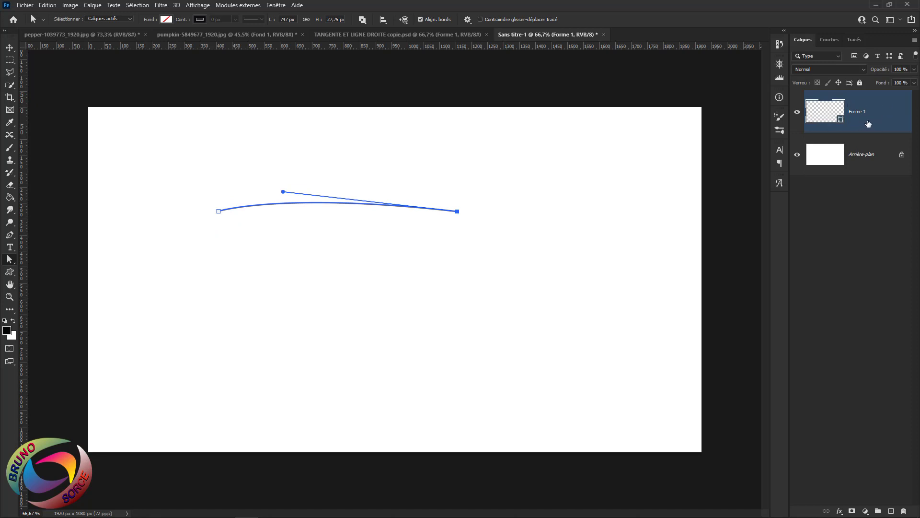
pyautogui.press('Delete')
pyautogui.press('Delete')
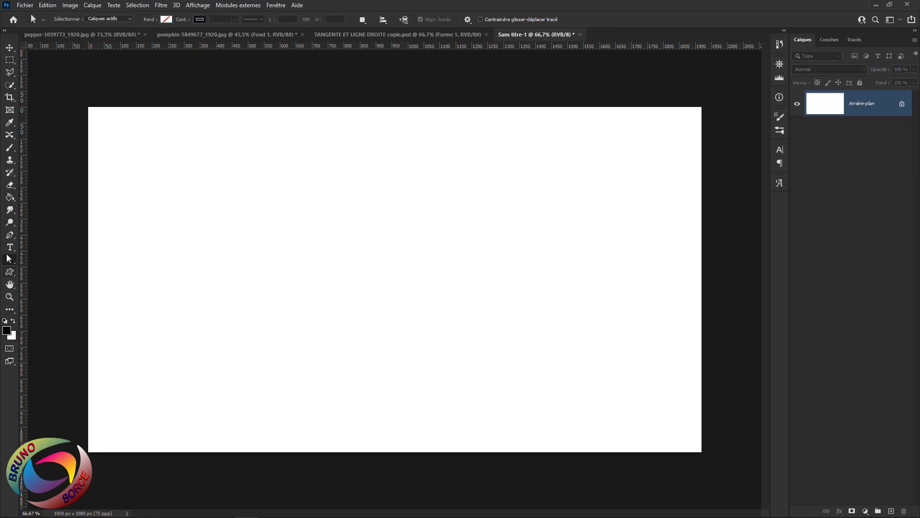
# Draw a new two-point path with the Pen tool, pulling direction lines from the second anchor to arch the segment upward.
pyautogui.rightClick(9, 234)
pyautogui.click(43, 234)
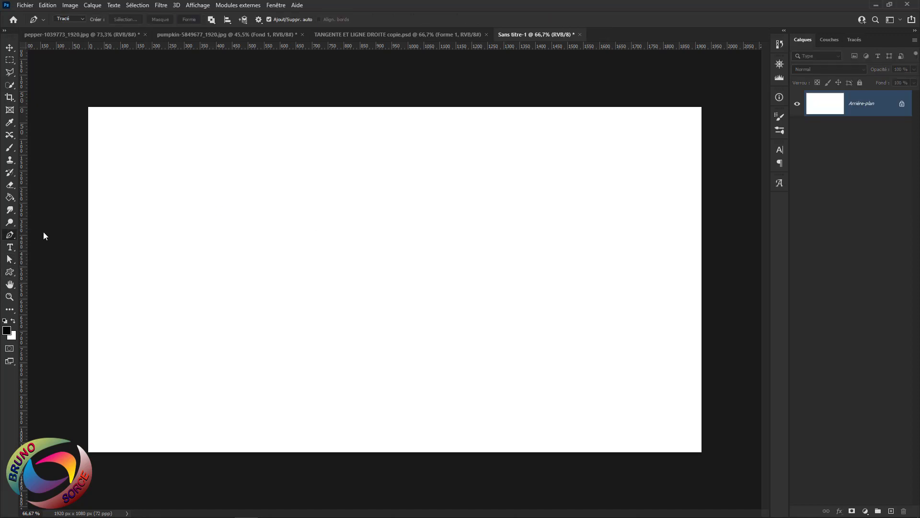
pyautogui.click(197, 206)
pyautogui.click(463, 200)
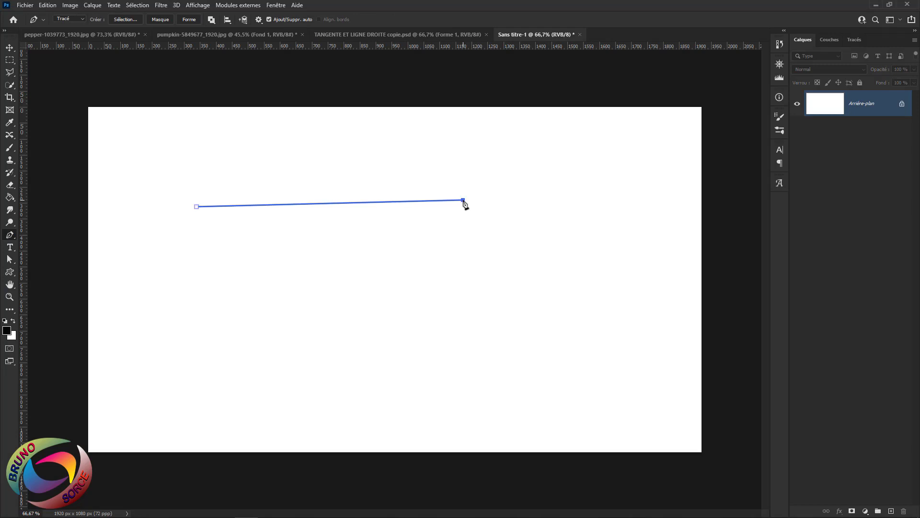
pyautogui.moveTo(463, 201); pyautogui.dragTo(556, 263)
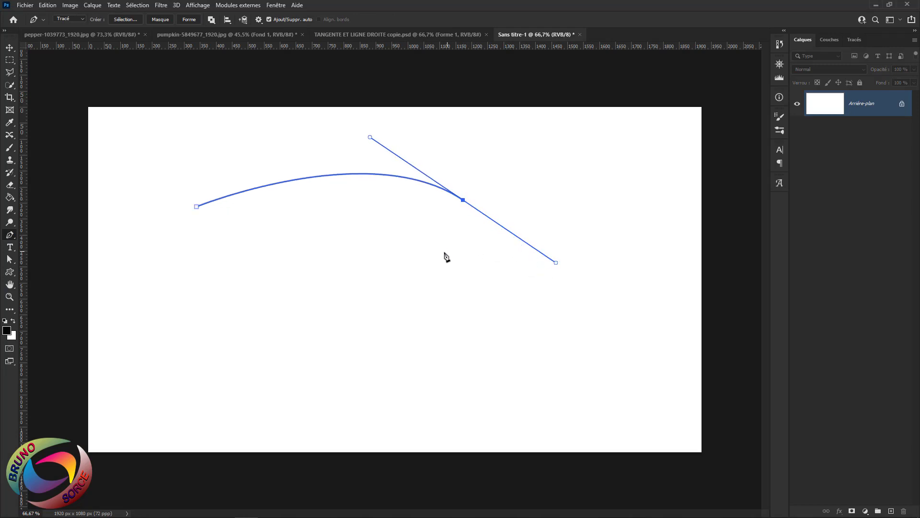
# Undo the practice curve and close the Sans titre-1 document.
pyautogui.click(410, 270)
pyautogui.hotkey('ctrl', 'z')
pyautogui.hotkey('ctrl', 'z')
pyautogui.click(579, 35)
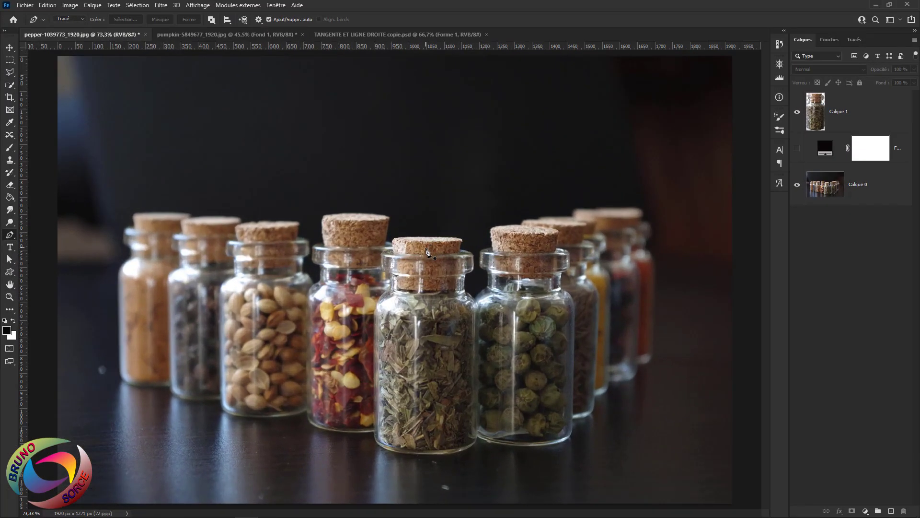
# Choose the standard Pen tool (Outil Plume) in Tracé mode for outlining the front herb jar, and check its options.
pyautogui.scroll(2, 439, 362)
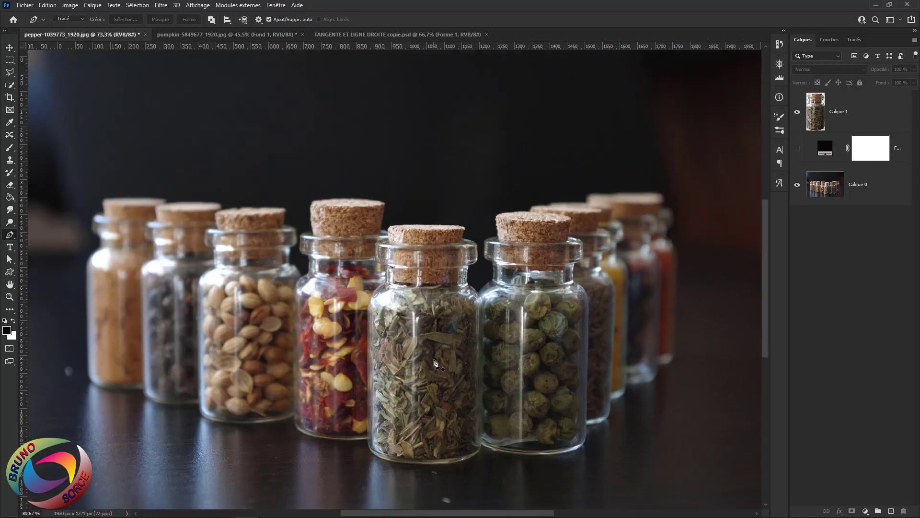
pyautogui.scroll(3, 435, 357)
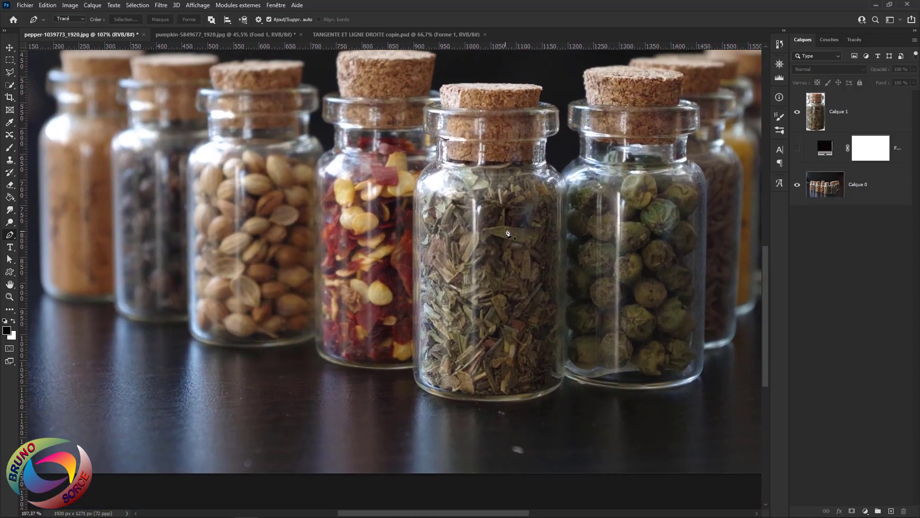
pyautogui.scroll(1, 467, 321)
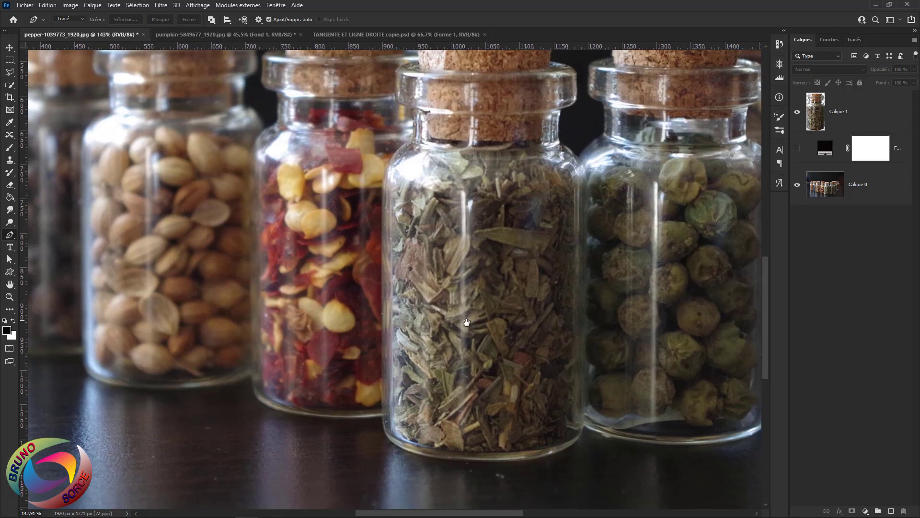
pyautogui.moveTo(461, 335)
pyautogui.mouseDown()
pyautogui.moveTo(439, 351)
pyautogui.moveTo(457, 348)
pyautogui.mouseUp()
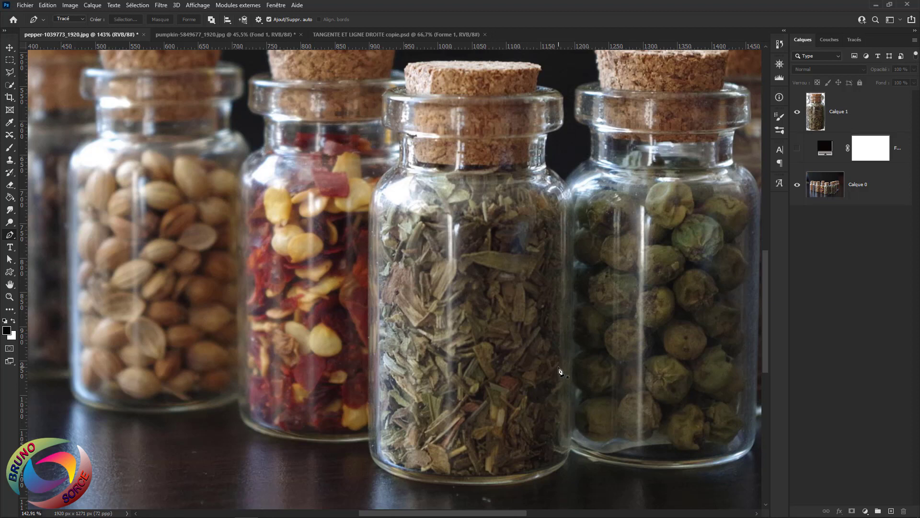
pyautogui.rightClick(13, 237)
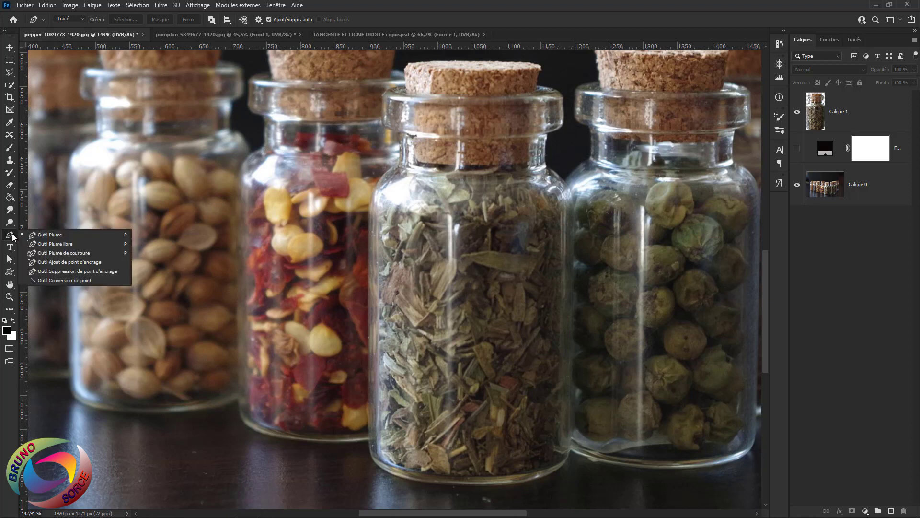
pyautogui.click(54, 236)
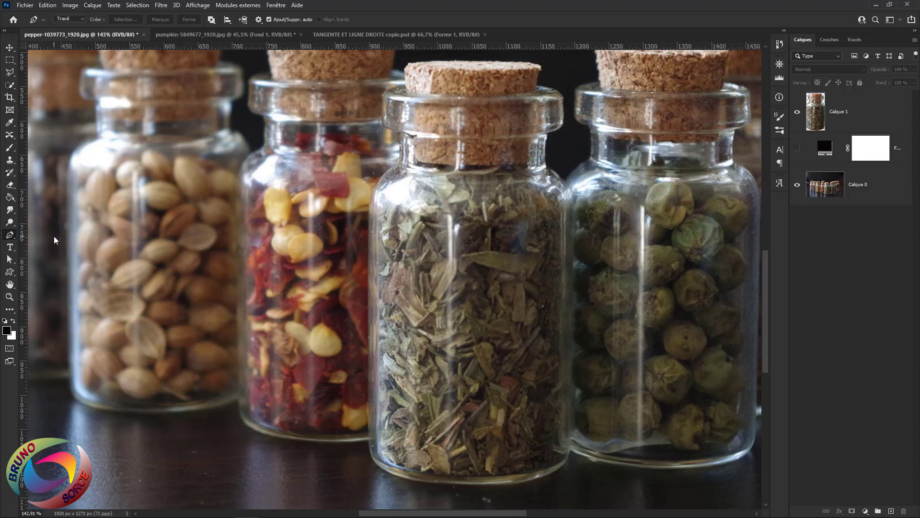
pyautogui.click(80, 20)
pyautogui.click(258, 20)
pyautogui.click(404, 21)
# Preview the cut-out jar without the Calque 0 photo, restore the photo, hide Calque 1 and select Calque 0.
pyautogui.click(797, 187)
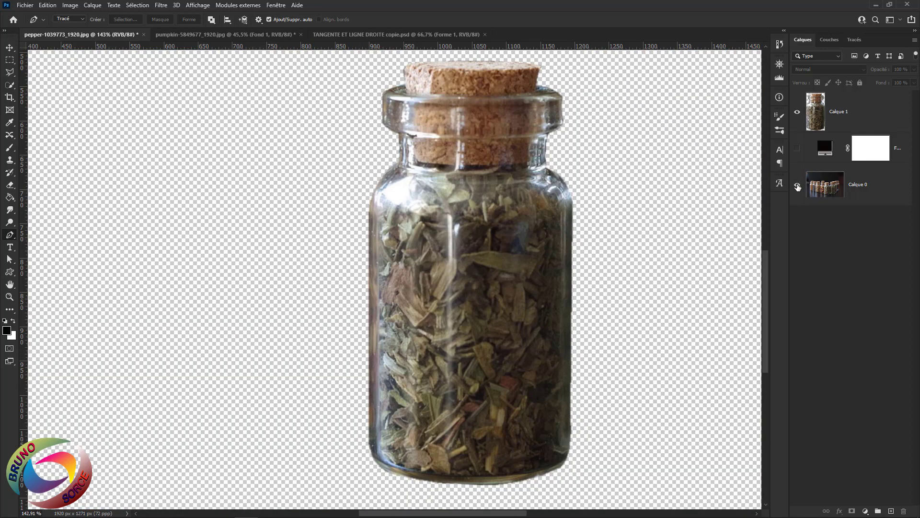
pyautogui.click(797, 187)
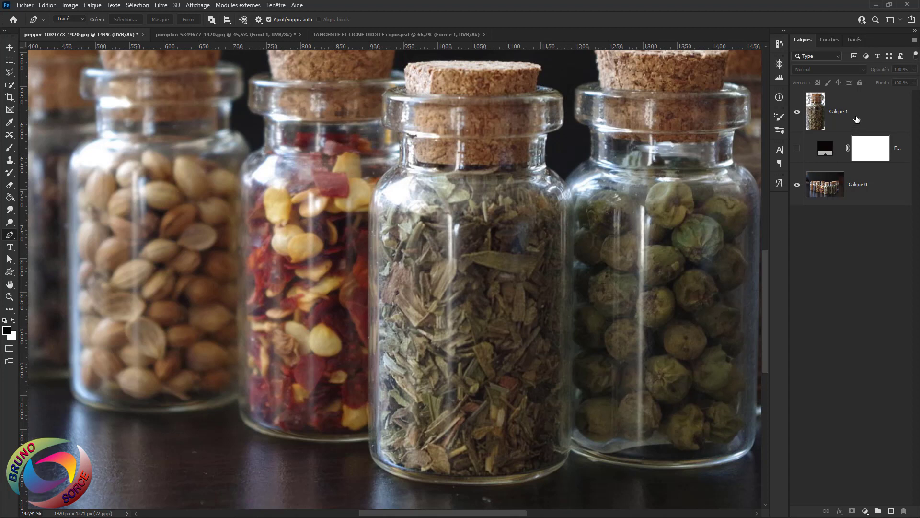
pyautogui.click(798, 115)
pyautogui.click(886, 192)
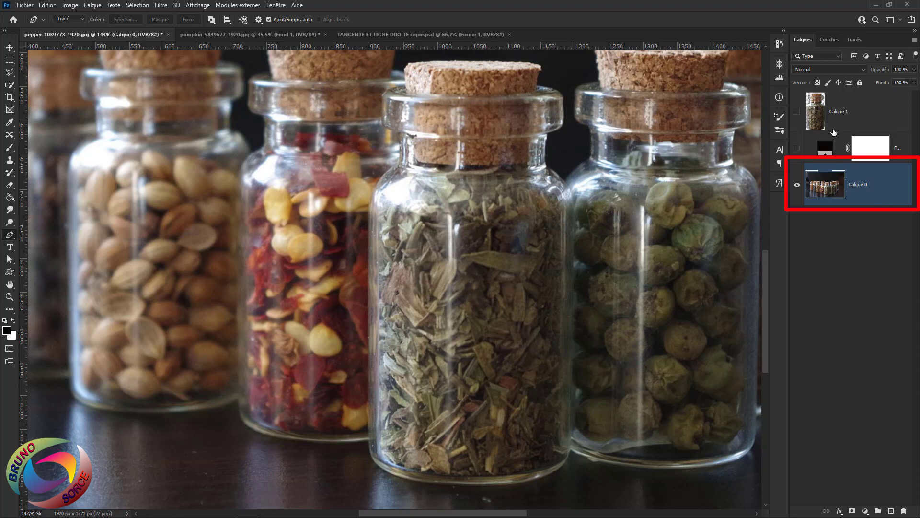
# Try to trace the herb jar's curved base with two anchors, pulling direction lines from the second one to fit the glass edge.
pyautogui.moveTo(457, 305); pyautogui.dragTo(506, 186)
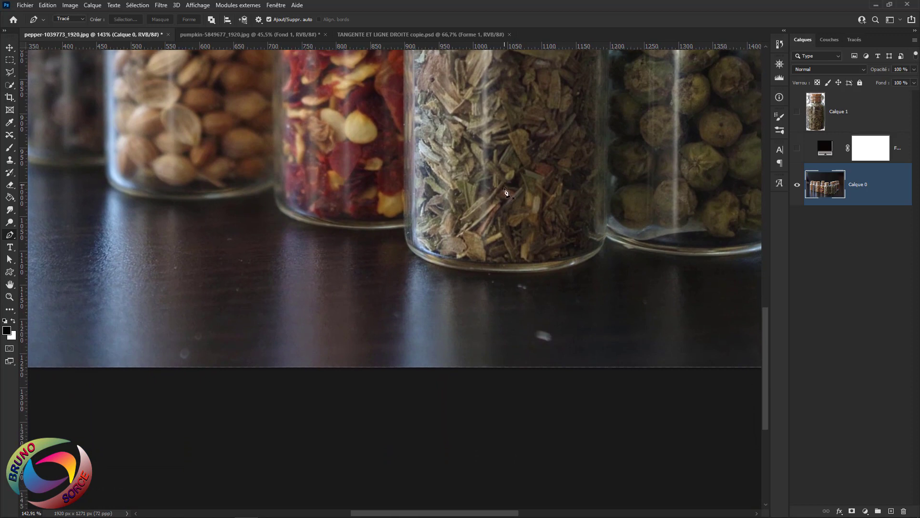
pyautogui.scroll(4, 506, 247)
pyautogui.moveTo(501, 269); pyautogui.dragTo(489, 240)
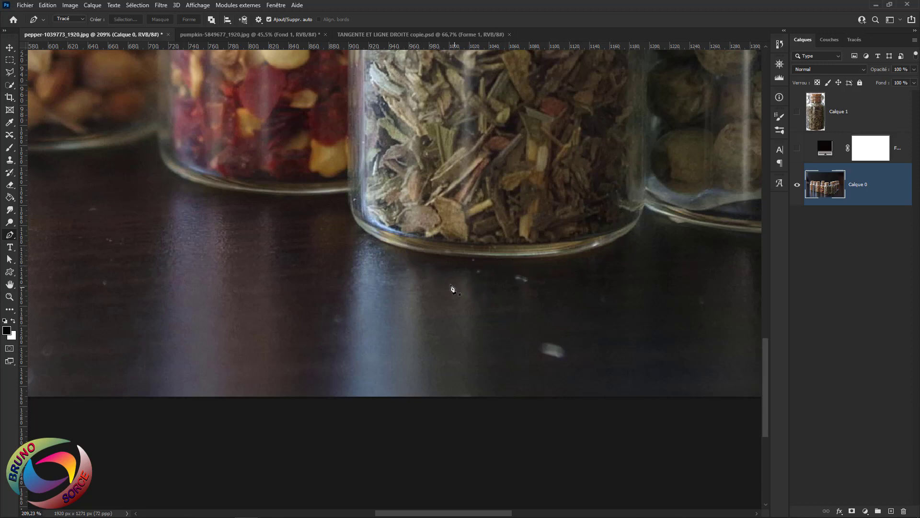
pyautogui.click(400, 247)
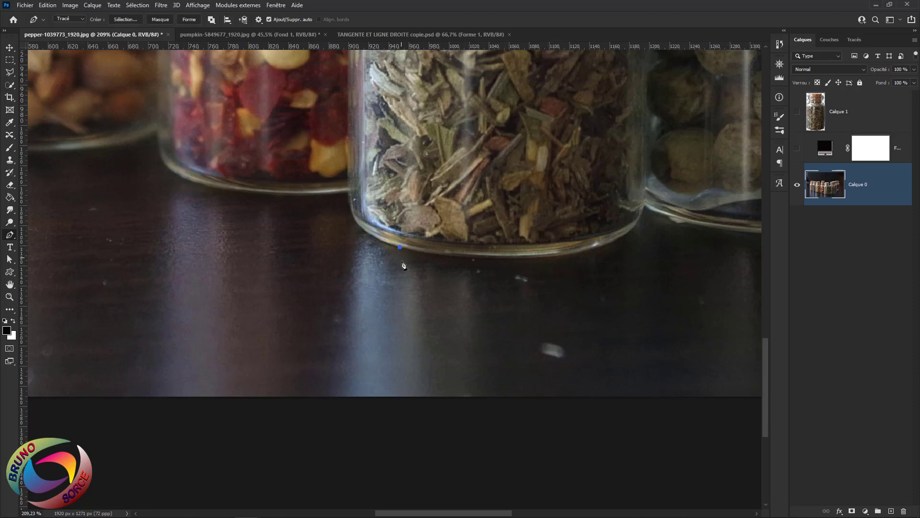
pyautogui.click(597, 248)
pyautogui.moveTo(598, 249); pyautogui.dragTo(626, 232)
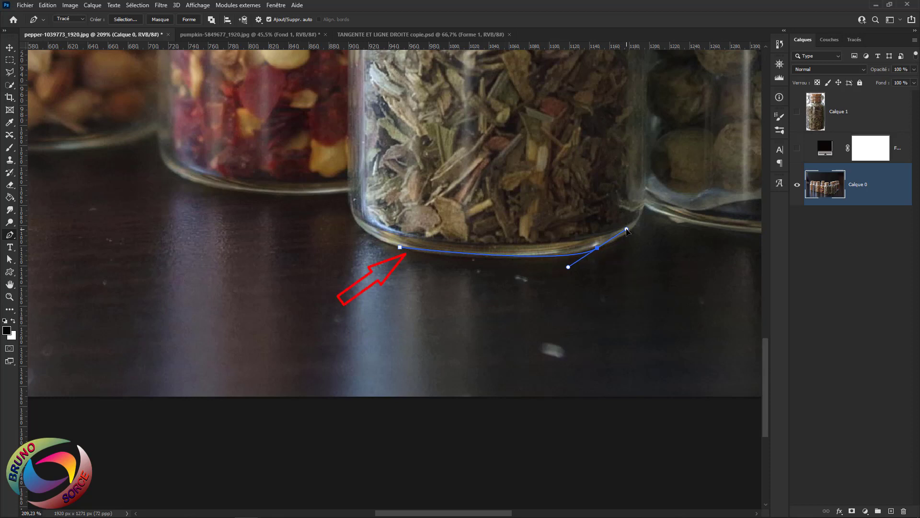
pyautogui.moveTo(626, 232)
pyautogui.mouseDown()
pyautogui.moveTo(670, 211)
pyautogui.moveTo(716, 214)
pyautogui.moveTo(762, 197)
pyautogui.moveTo(708, 227)
pyautogui.moveTo(715, 218)
pyautogui.moveTo(597, 232)
pyautogui.moveTo(766, 223)
pyautogui.moveTo(611, 233)
pyautogui.moveTo(625, 214)
pyautogui.moveTo(627, 228)
pyautogui.mouseUp()
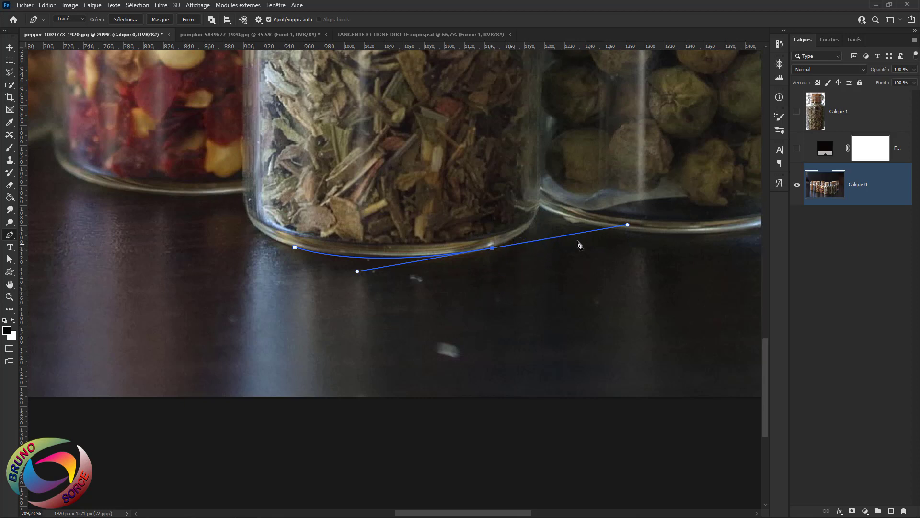
# Remove the second anchor's outgoing direction line, and undo the whole base path.
pyautogui.keyDown('alt'); pyautogui.click(494, 249); pyautogui.keyUp('alt')
pyautogui.hotkey('ctrl', 'z')
pyautogui.hotkey('ctrl', 'z')
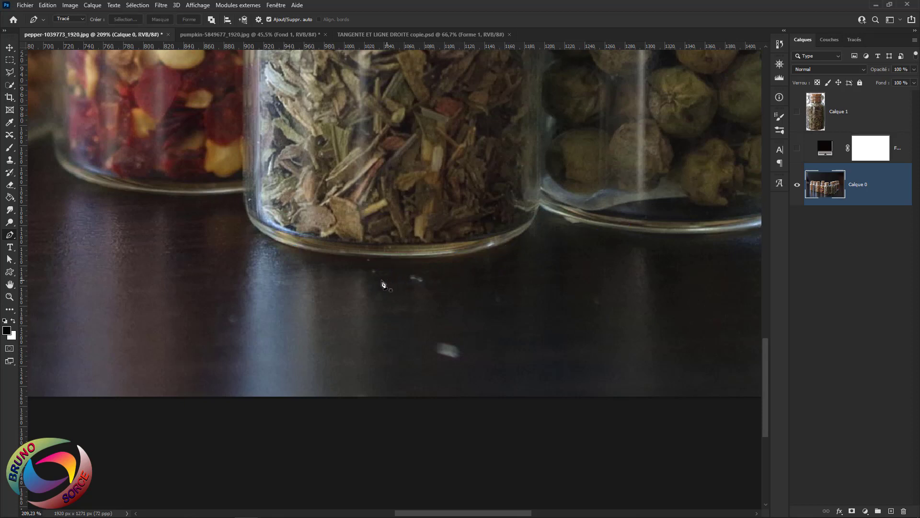
# Draw a straight path across the herb jar's base between its two lower edges and add an anchor at the segment's middle.
pyautogui.click(288, 246)
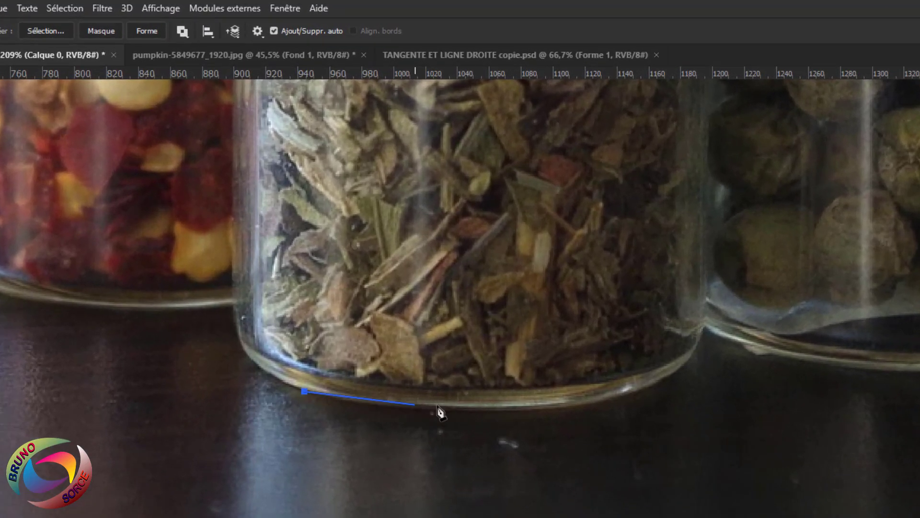
pyautogui.click(648, 389)
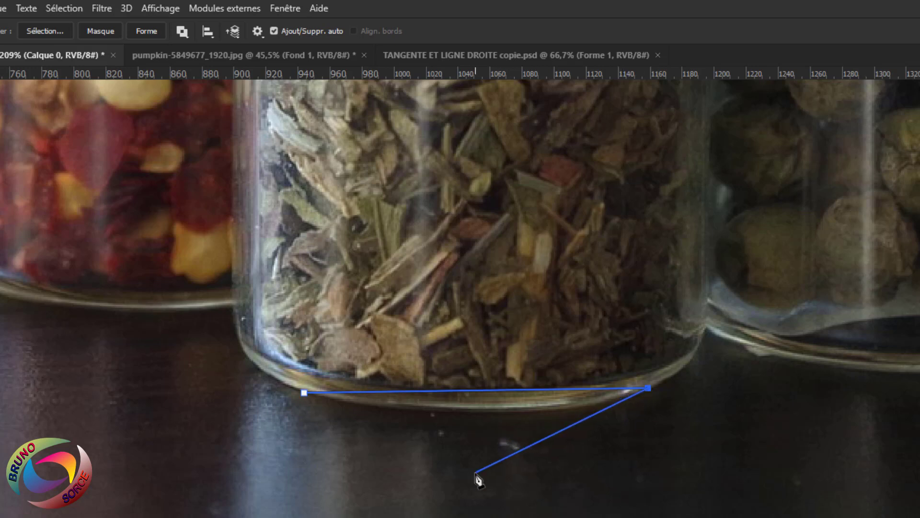
pyautogui.scroll(1, 477, 426)
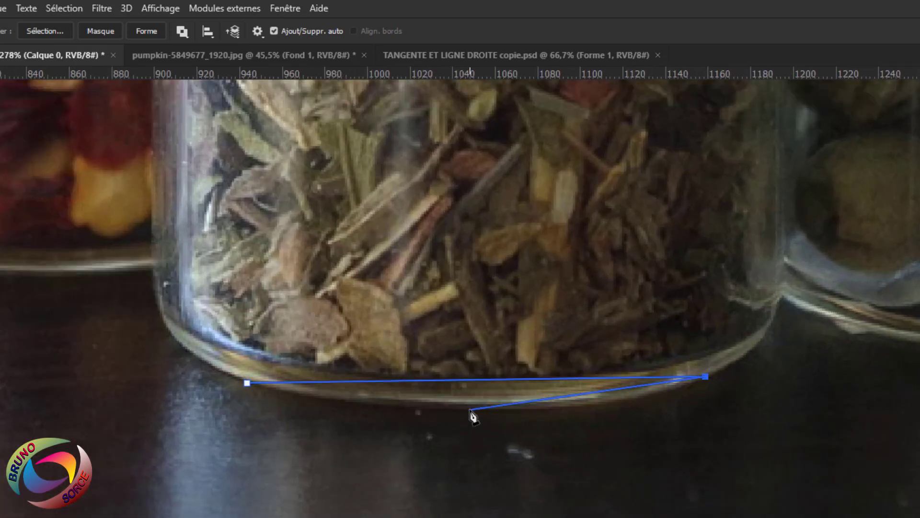
pyautogui.click(468, 380)
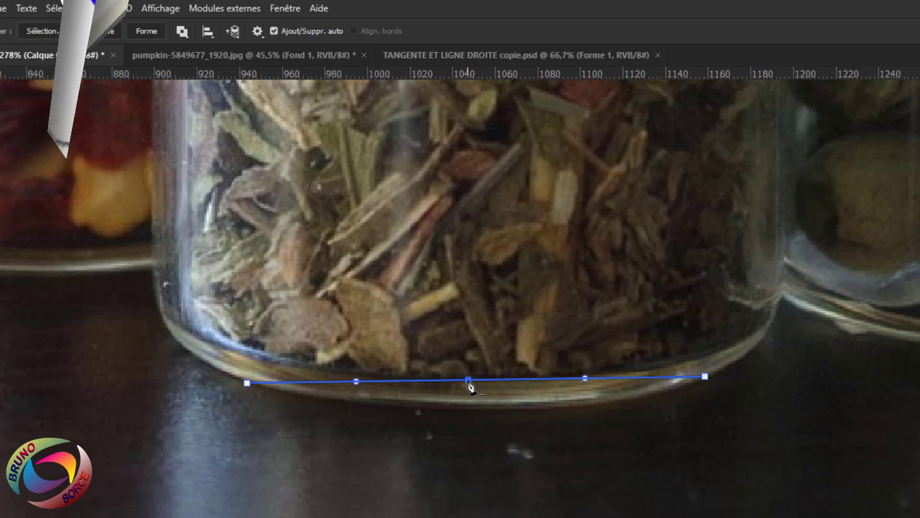
# Move the middle anchor down onto the base's glass edge and adjust both its direction lines so the path follows the curve.
pyautogui.press('ctrl')
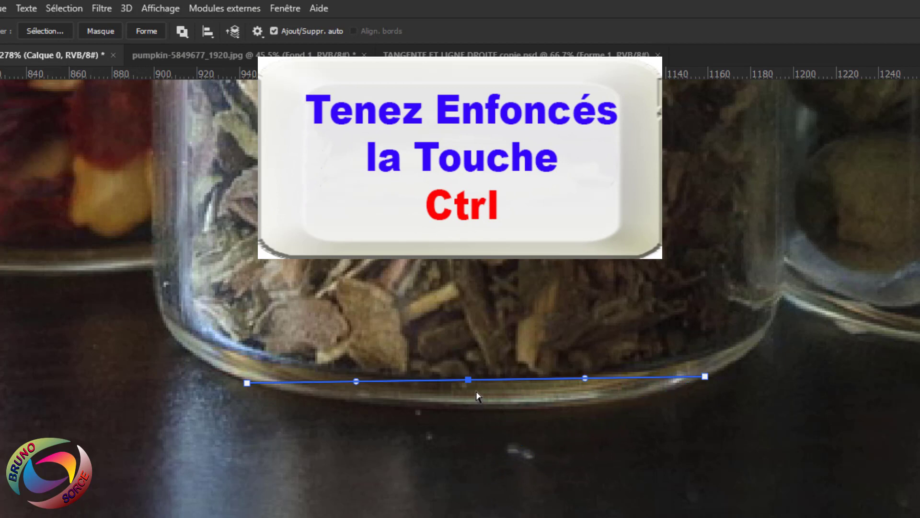
pyautogui.moveTo(468, 385); pyautogui.dragTo(551, 413)
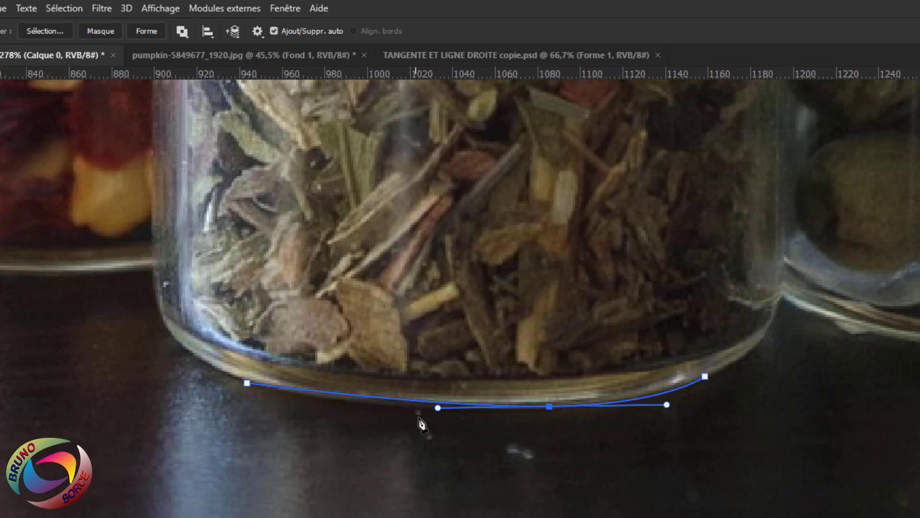
pyautogui.moveTo(440, 410); pyautogui.dragTo(297, 413)
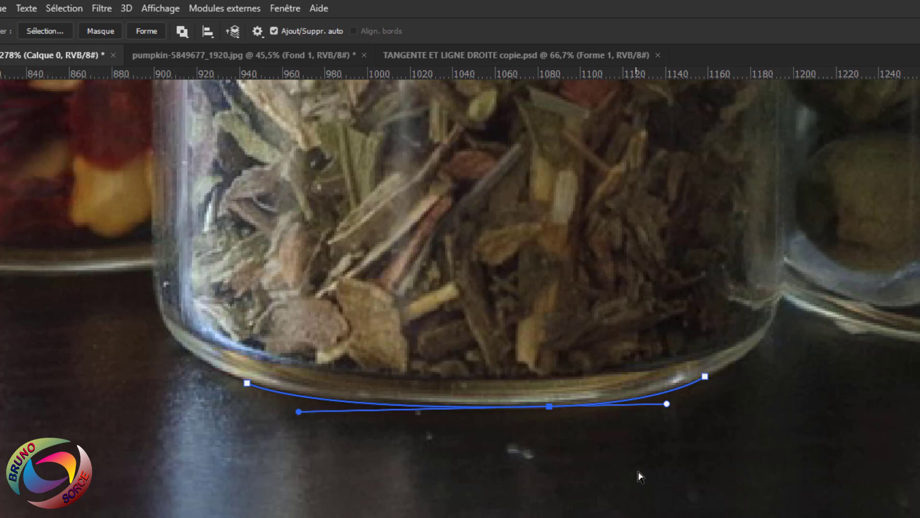
pyautogui.click(667, 404)
pyautogui.moveTo(670, 405)
pyautogui.mouseDown()
pyautogui.moveTo(712, 409)
pyautogui.moveTo(605, 409)
pyautogui.moveTo(671, 409)
pyautogui.moveTo(664, 408)
pyautogui.mouseUp()
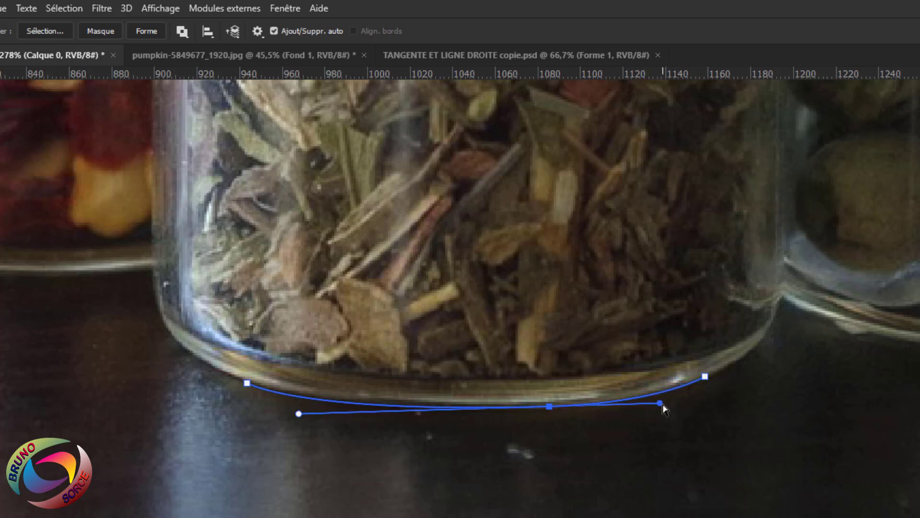
# Continue the path from its right endpoint with a curved anchor at the jar's lower right corner, and remove that anchor's outgoing direction line.
pyautogui.moveTo(704, 375); pyautogui.dragTo(736, 444)
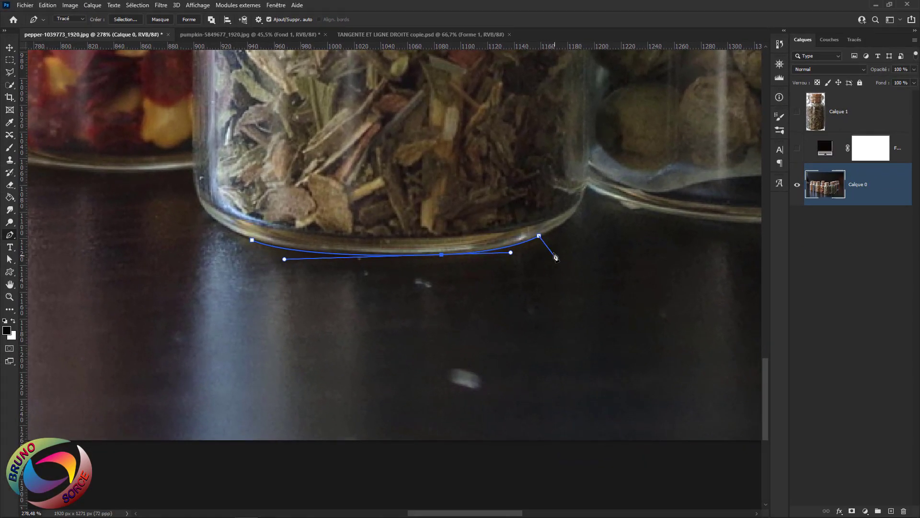
pyautogui.click(540, 237)
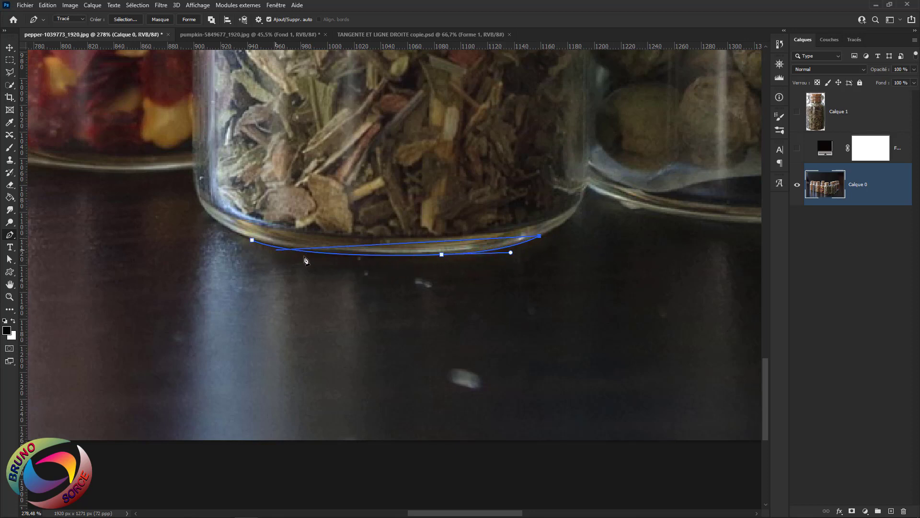
pyautogui.moveTo(569, 267); pyautogui.dragTo(461, 329)
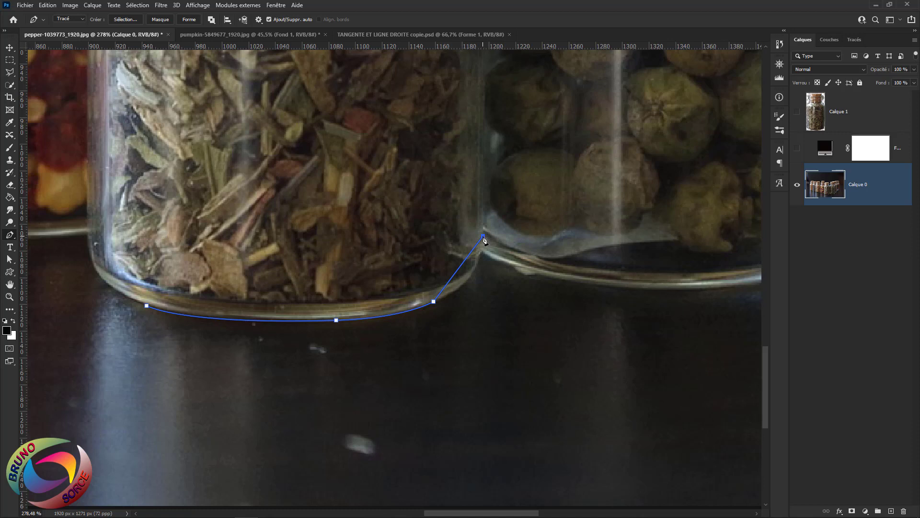
pyautogui.moveTo(484, 236); pyautogui.dragTo(482, 186)
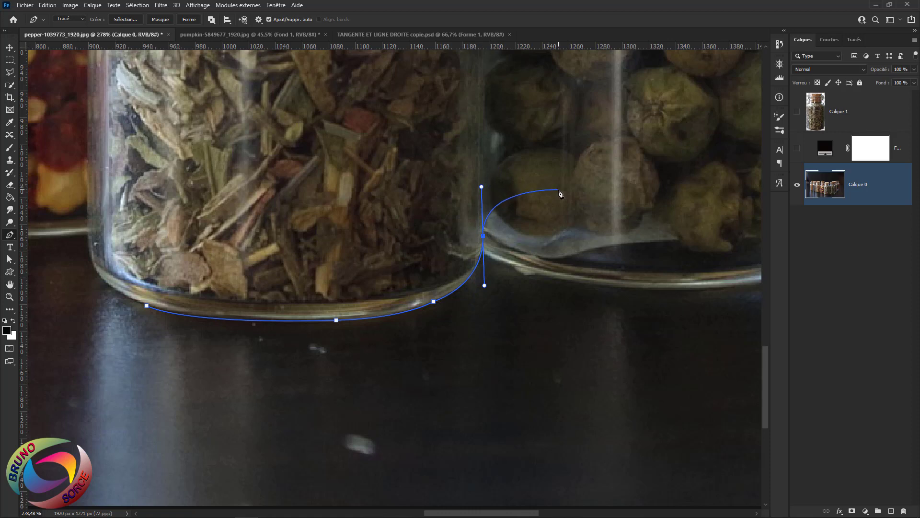
pyautogui.moveTo(509, 256); pyautogui.dragTo(482, 388)
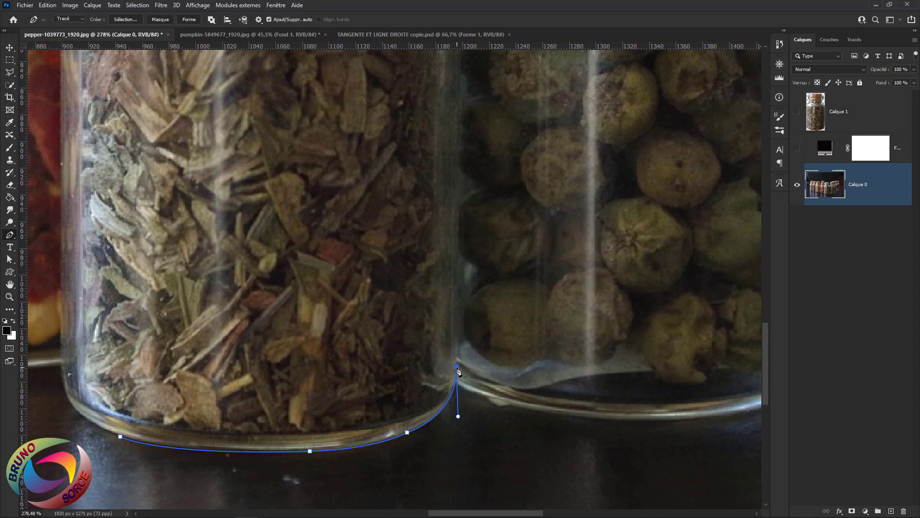
# Add a straight segment up the herb jar's right side to just below the shoulder.
pyautogui.moveTo(492, 150); pyautogui.dragTo(464, 268)
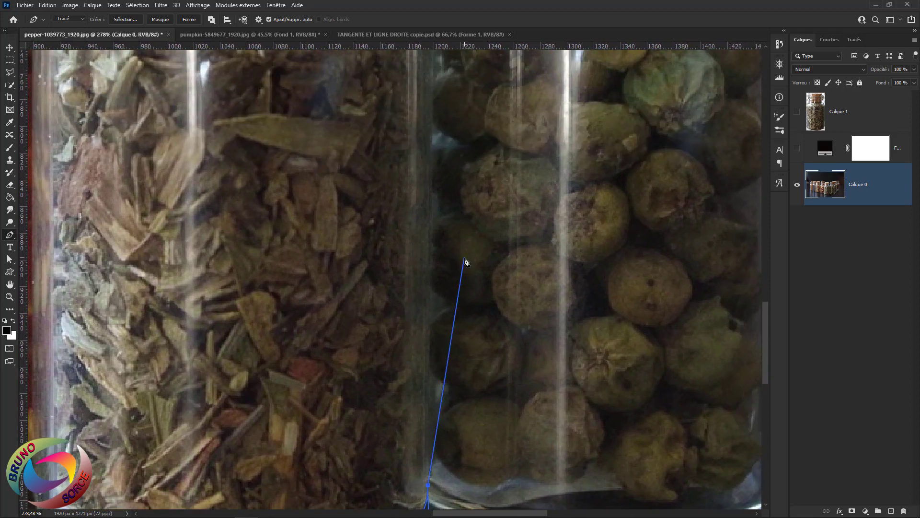
pyautogui.scroll(-4, 431, 208)
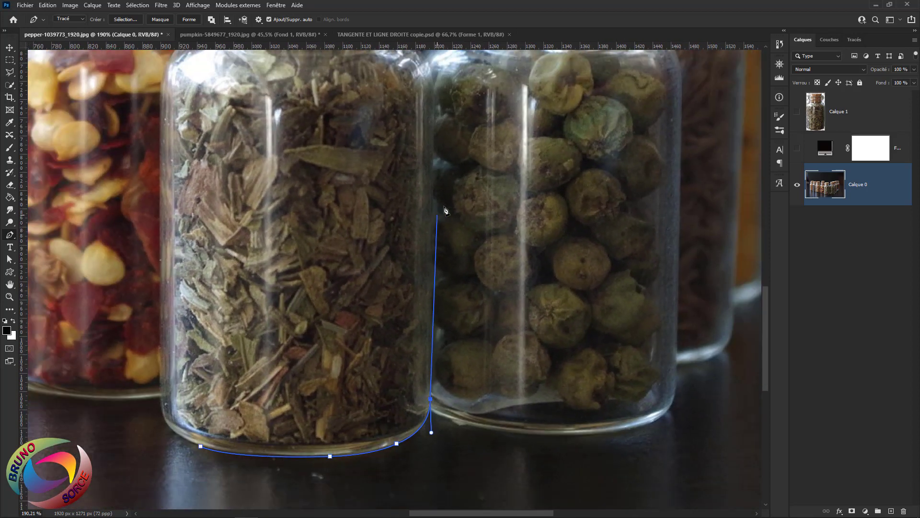
pyautogui.scroll(2, 455, 225)
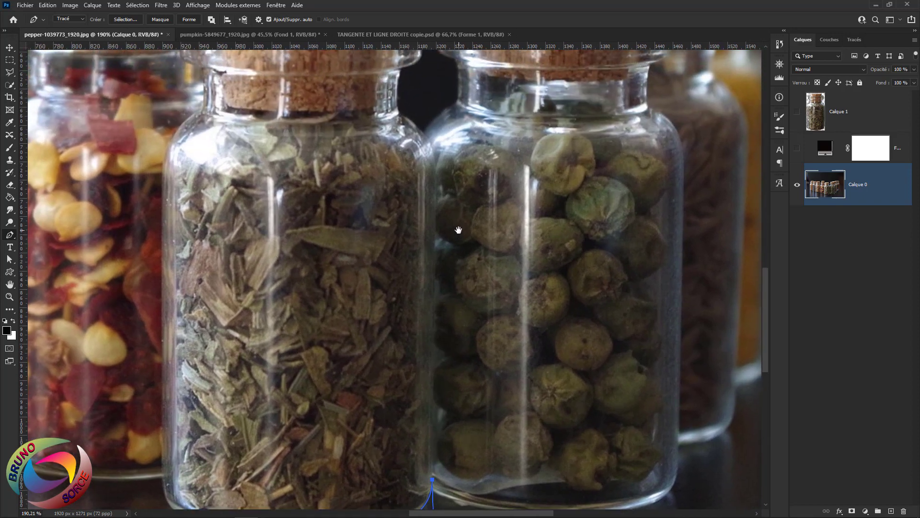
pyautogui.click(438, 180)
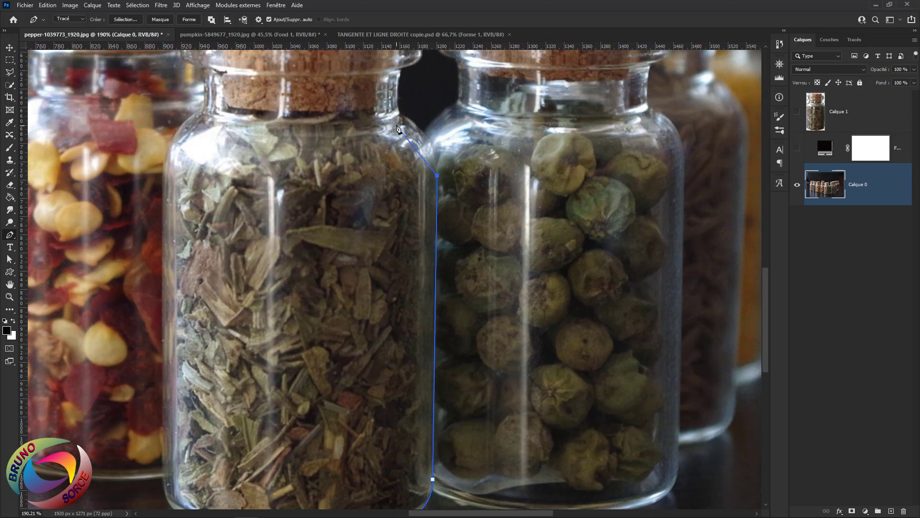
# Place an anchor where the shoulder meets the neck, pulling its direction lines so the segment follows the shoulder's curve.
pyautogui.scroll(5, 401, 118)
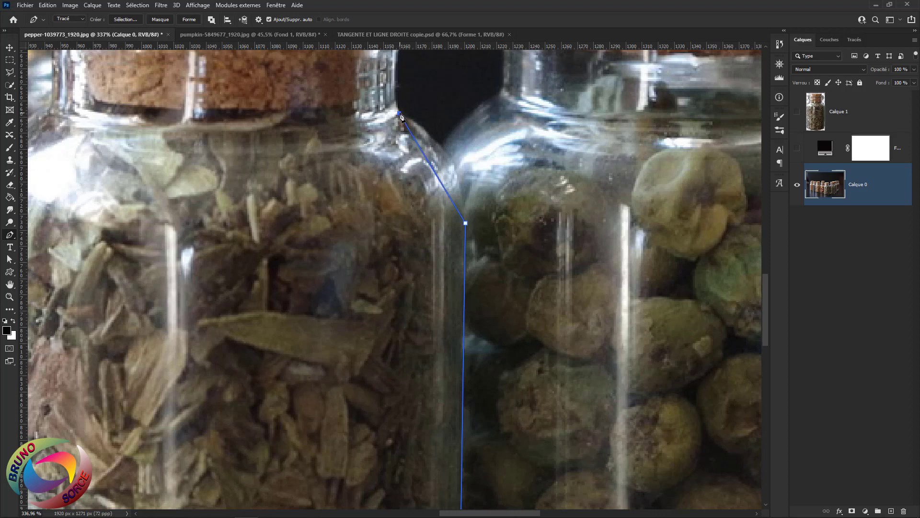
pyautogui.moveTo(399, 113); pyautogui.dragTo(419, 99)
pyautogui.moveTo(370, 92); pyautogui.dragTo(336, 87)
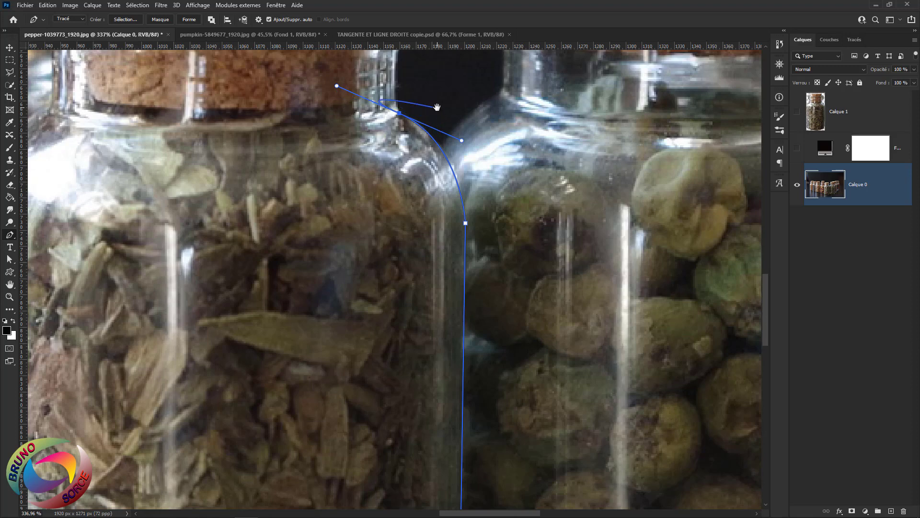
# Redirect the neck-base anchor's outgoing direction line upward and extend the path up the neck's right edge to the rim's underside.
pyautogui.moveTo(437, 107); pyautogui.dragTo(431, 191)
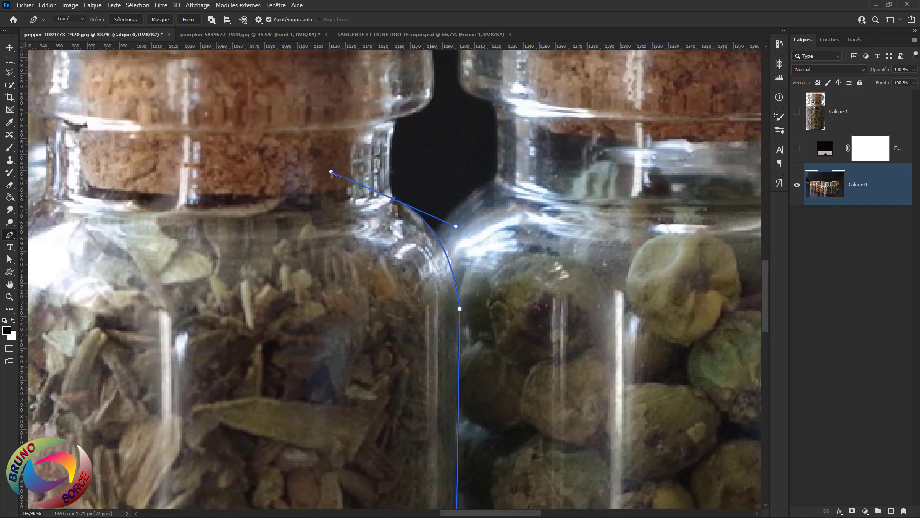
pyautogui.moveTo(334, 175); pyautogui.dragTo(392, 163)
pyautogui.moveTo(396, 201); pyautogui.dragTo(408, 73)
pyautogui.click(396, 125)
pyautogui.hotkey('ctrl', 'z')
pyautogui.moveTo(394, 134); pyautogui.dragTo(402, 108)
pyautogui.moveTo(426, 126); pyautogui.dragTo(383, 204)
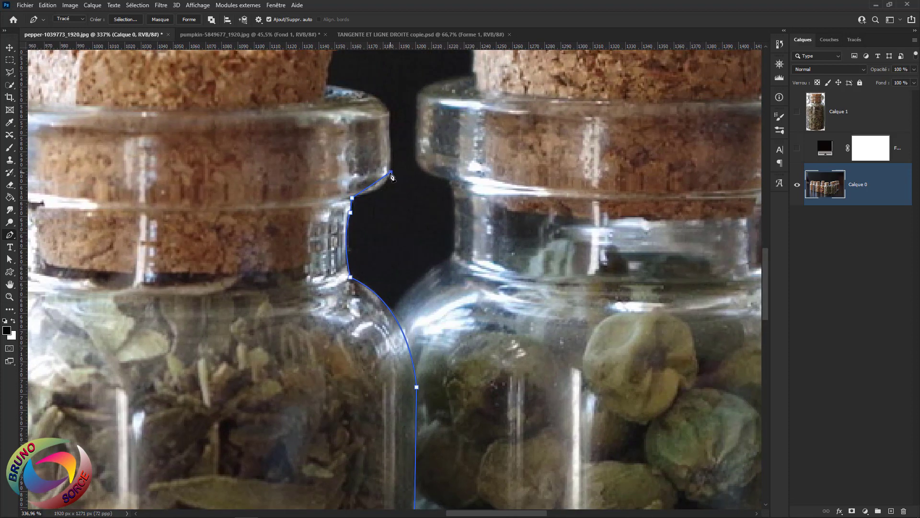
# Curve the path under the rim to an anchor at its lower right corner, refining the anchors at the top of the neck.
pyautogui.moveTo(391, 172); pyautogui.dragTo(391, 153)
pyautogui.keyDown('ctrl'); pyautogui.click(351, 212); pyautogui.keyUp('ctrl')
pyautogui.keyDown('ctrl'); pyautogui.click(345, 211); pyautogui.keyUp('ctrl')
pyautogui.moveTo(353, 201)
pyautogui.mouseDown()
pyautogui.moveTo(353, 187)
pyautogui.moveTo(354, 200)
pyautogui.mouseUp()
pyautogui.click(391, 172)
# Add a straight segment up the rim's right side and a curved anchor where the rim meets the cork.
pyautogui.click(389, 115)
pyautogui.moveTo(326, 86); pyautogui.dragTo(265, 83)
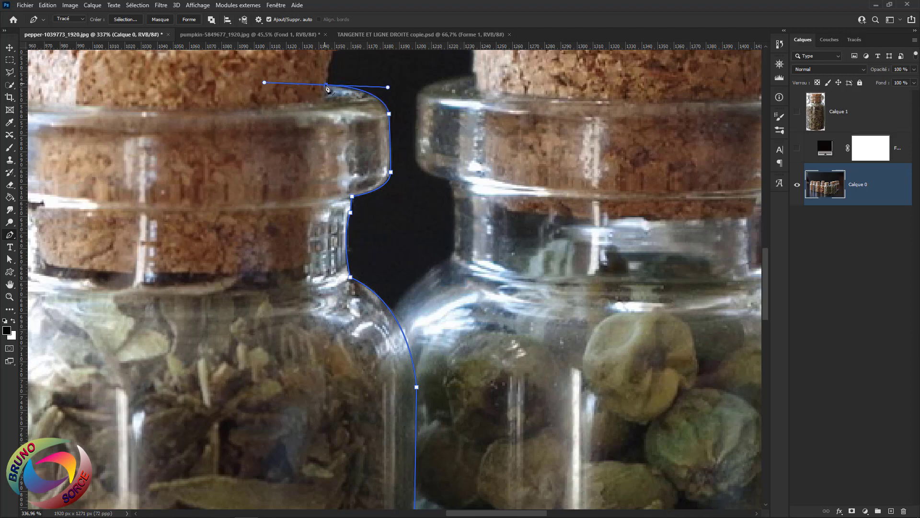
pyautogui.moveTo(328, 89); pyautogui.dragTo(345, 201)
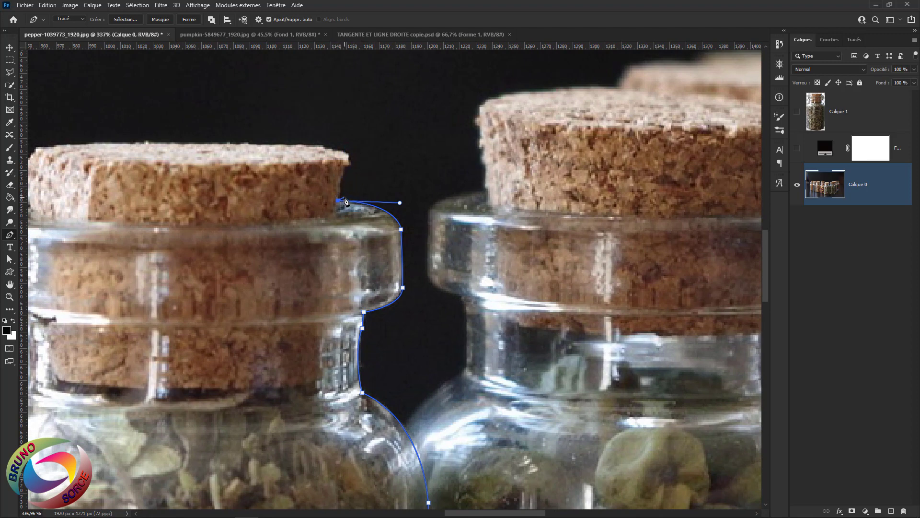
# Try tracing the cork's irregular right edge and upper corner with many closely spaced straight anchors.
pyautogui.click(340, 192)
pyautogui.click(340, 186)
pyautogui.click(340, 180)
pyautogui.click(343, 174)
pyautogui.click(344, 169)
pyautogui.click(348, 165)
pyautogui.click(351, 160)
pyautogui.click(347, 155)
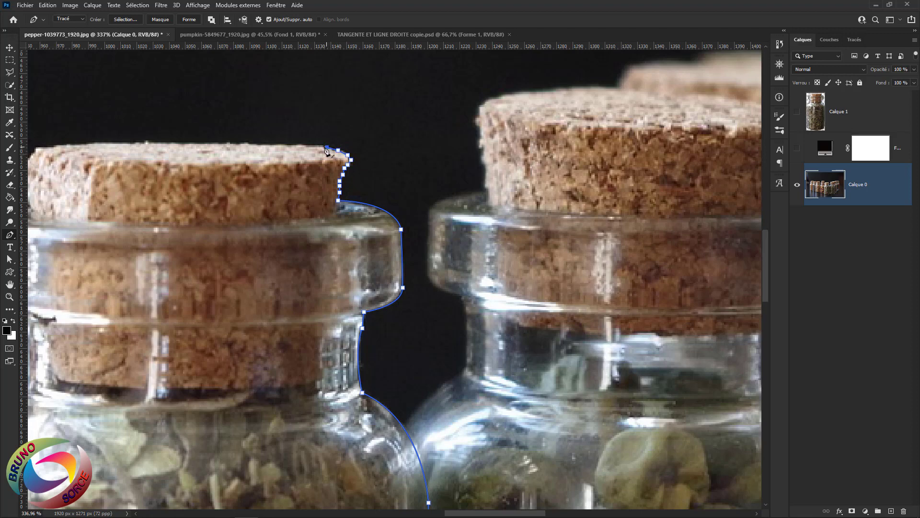
pyautogui.click(326, 146)
# Outline the cork's right side with only a few anchors and curve the path around its upper right corner onto the top edge.
pyautogui.moveTo(339, 200); pyautogui.dragTo(346, 173)
pyautogui.moveTo(350, 165); pyautogui.dragTo(271, 146)
pyautogui.click(312, 145)
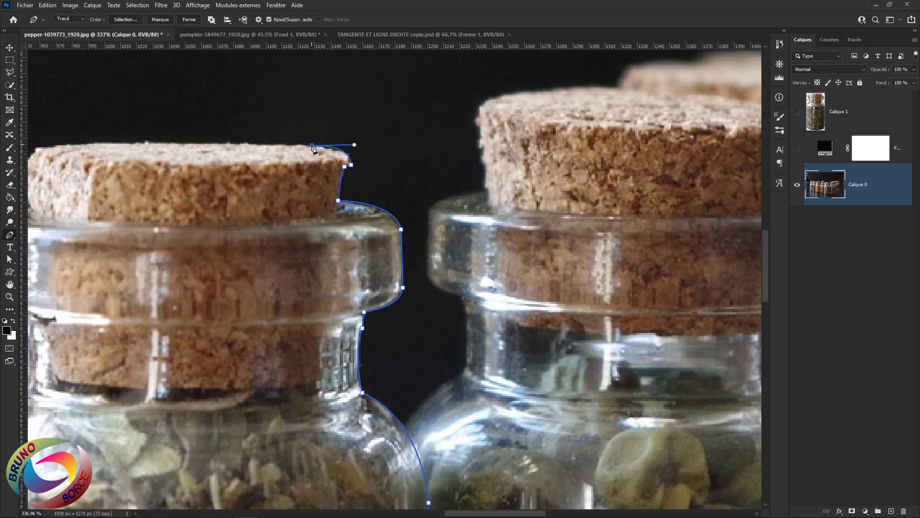
# Extend the path along the cork's top to a curved anchor at its upper left corner, and remove that anchor's outgoing direction line.
pyautogui.moveTo(215, 205); pyautogui.dragTo(458, 194)
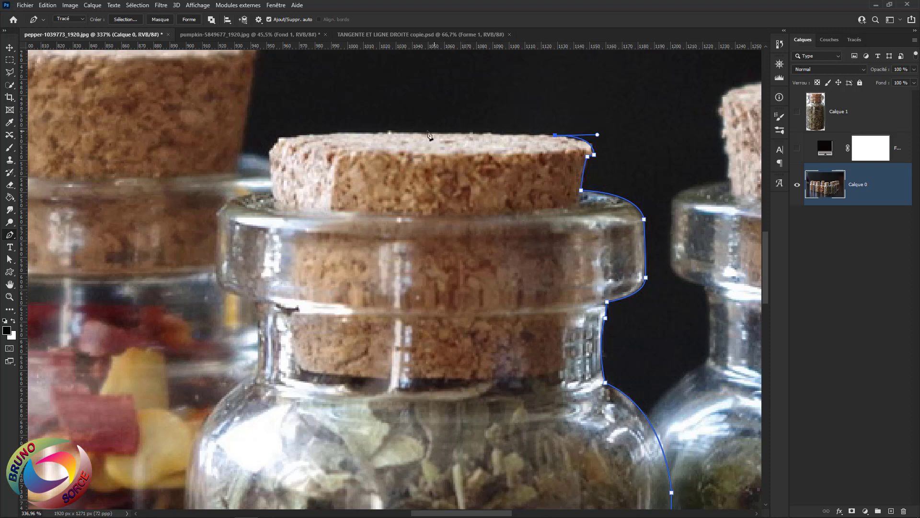
pyautogui.click(281, 140)
pyautogui.moveTo(282, 142); pyautogui.dragTo(256, 151)
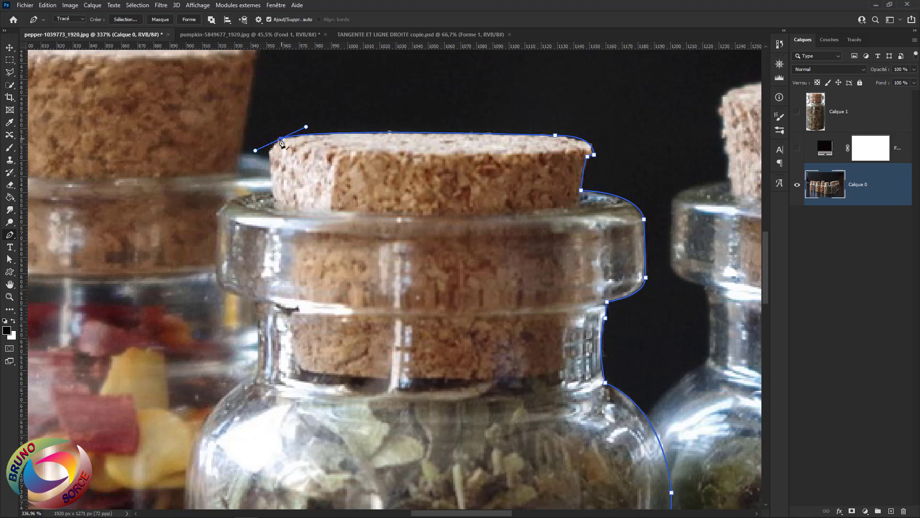
pyautogui.keyDown('alt'); pyautogui.click(281, 142); pyautogui.keyUp('alt')
# Trace the cork's left side down to the rim and remove the outgoing direction line of the anchor there.
pyautogui.click(270, 154)
pyautogui.moveTo(273, 190); pyautogui.dragTo(276, 194)
pyautogui.keyDown('alt'); pyautogui.click(273, 190); pyautogui.keyUp('alt')
# Outline the rim's left side with a curved upper corner, a straight edge and a curve underneath it to the neck.
pyautogui.moveTo(215, 215); pyautogui.dragTo(209, 235)
pyautogui.moveTo(253, 266); pyautogui.dragTo(338, 192)
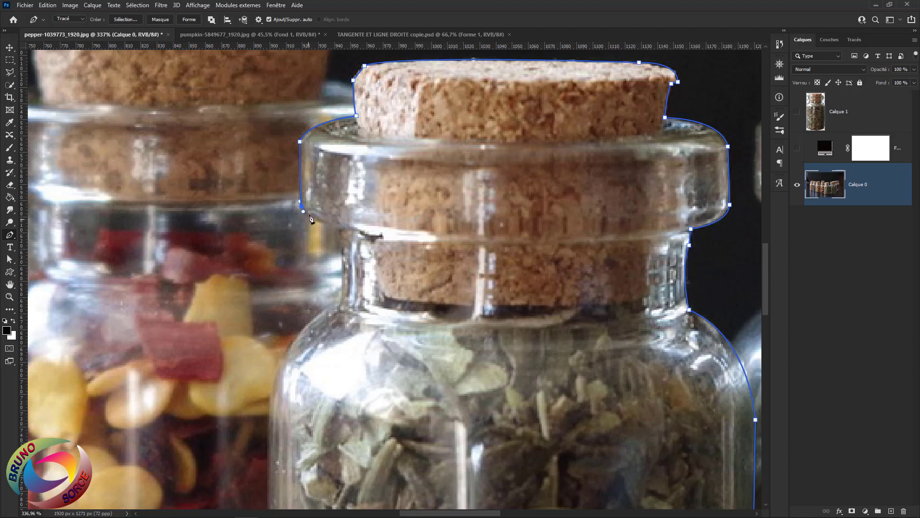
pyautogui.hotkey('ctrl', 'z')
pyautogui.moveTo(341, 232); pyautogui.dragTo(382, 244)
pyautogui.moveTo(361, 284); pyautogui.dragTo(397, 198)
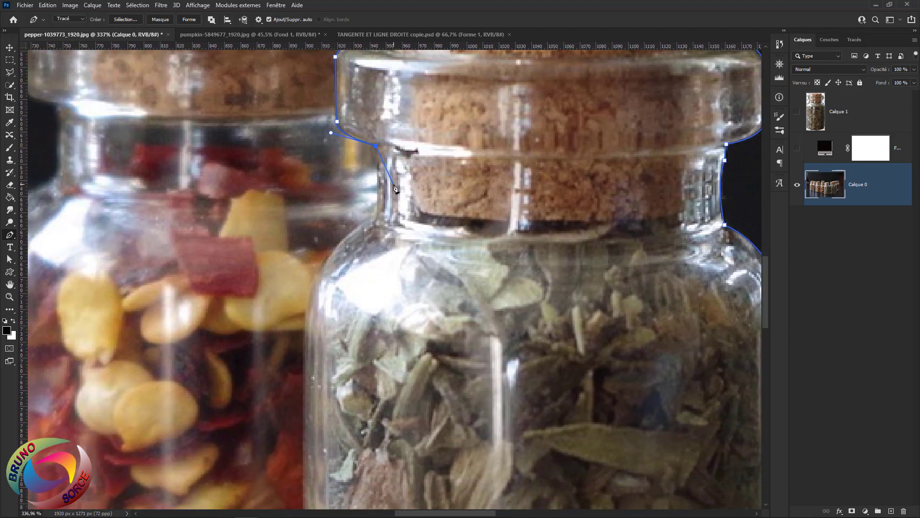
# Continue the path down the neck's left edge and around the left shoulder with curved anchors, removing their outgoing direction lines.
pyautogui.click(378, 215)
pyautogui.moveTo(379, 217); pyautogui.dragTo(373, 229)
pyautogui.keyDown('alt'); pyautogui.click(378, 217); pyautogui.keyUp('alt')
pyautogui.moveTo(371, 285); pyautogui.dragTo(399, 180)
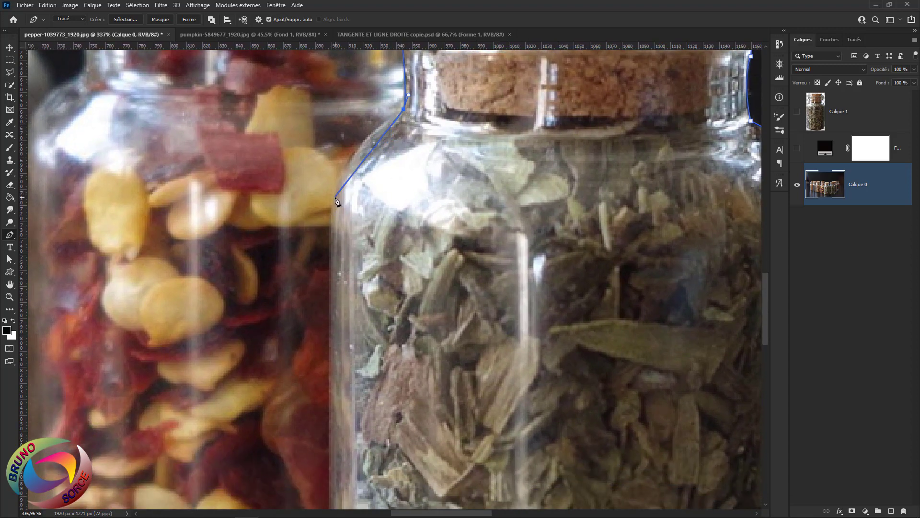
pyautogui.moveTo(335, 197); pyautogui.dragTo(329, 245)
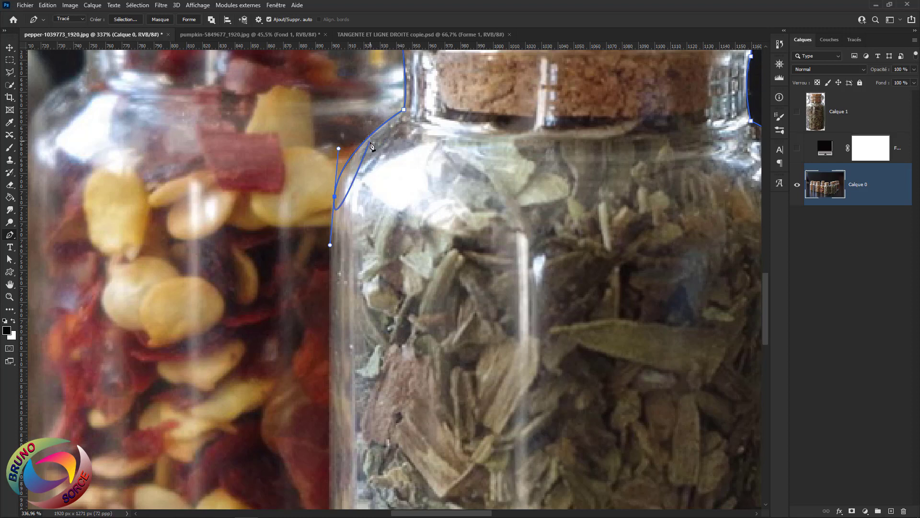
pyautogui.keyDown('alt'); pyautogui.click(334, 197); pyautogui.keyUp('alt')
# Add a straight segment down the herb jar's left side to just above the base's rounded corner.
pyautogui.moveTo(334, 197); pyautogui.dragTo(384, 311)
pyautogui.scroll(-4, 353, 263)
pyautogui.press('h')
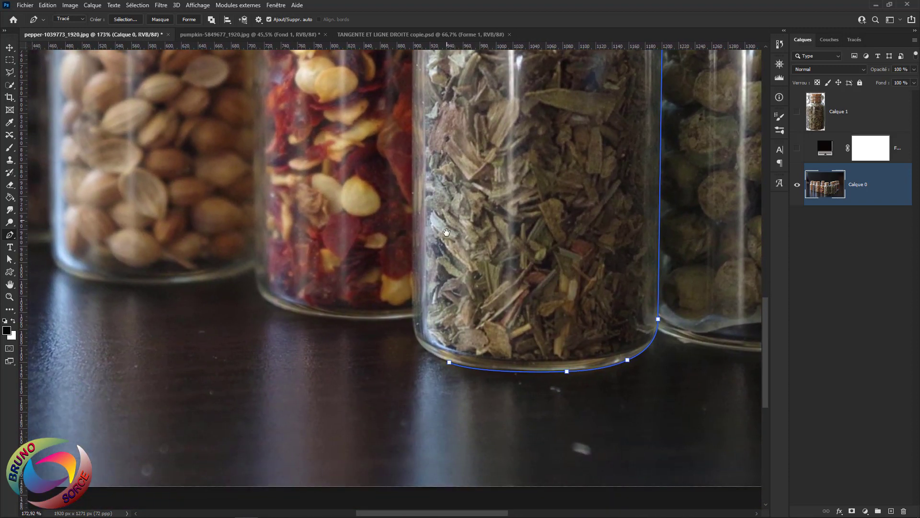
pyautogui.moveTo(447, 232); pyautogui.dragTo(448, 223)
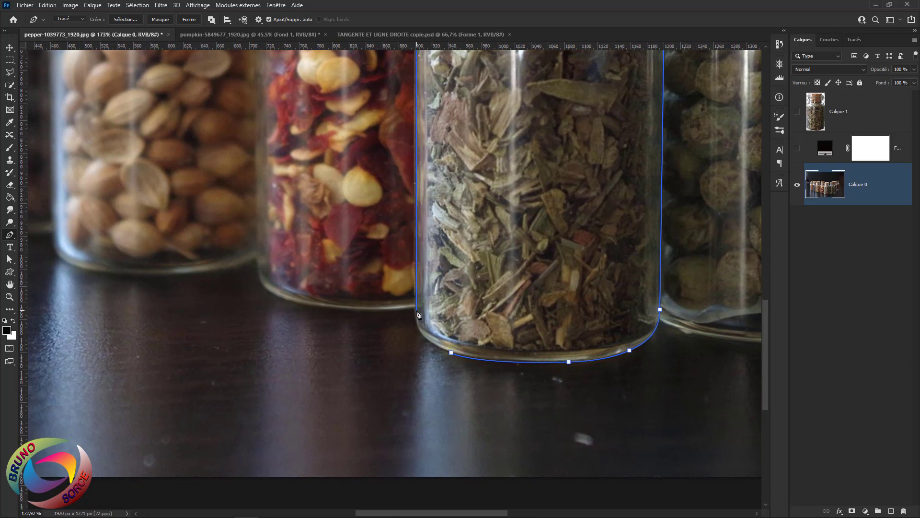
pyautogui.click(415, 307)
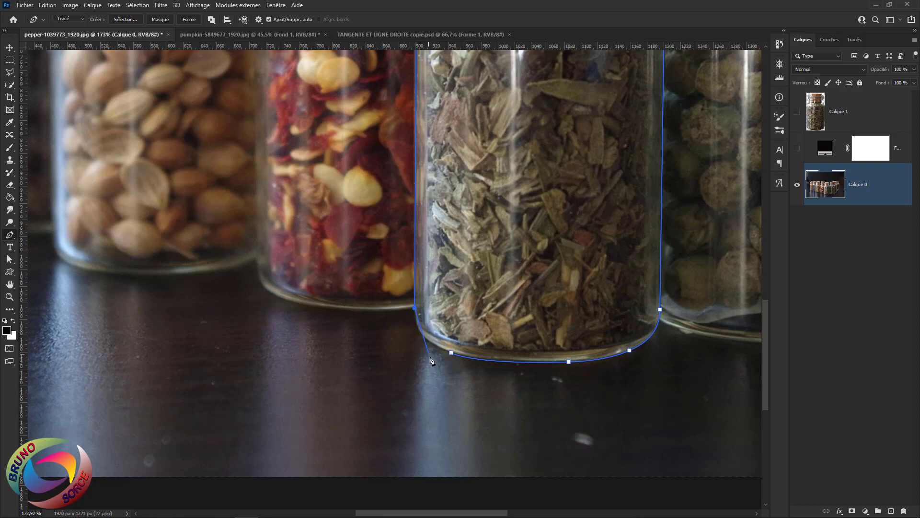
# Close the path at its starting anchor on the base, curving the last segment around the jar's lower left corner.
pyautogui.press('Escape')
pyautogui.click(451, 355)
pyautogui.moveTo(452, 355); pyautogui.dragTo(500, 377)
pyautogui.scroll(-4, 540, 325)
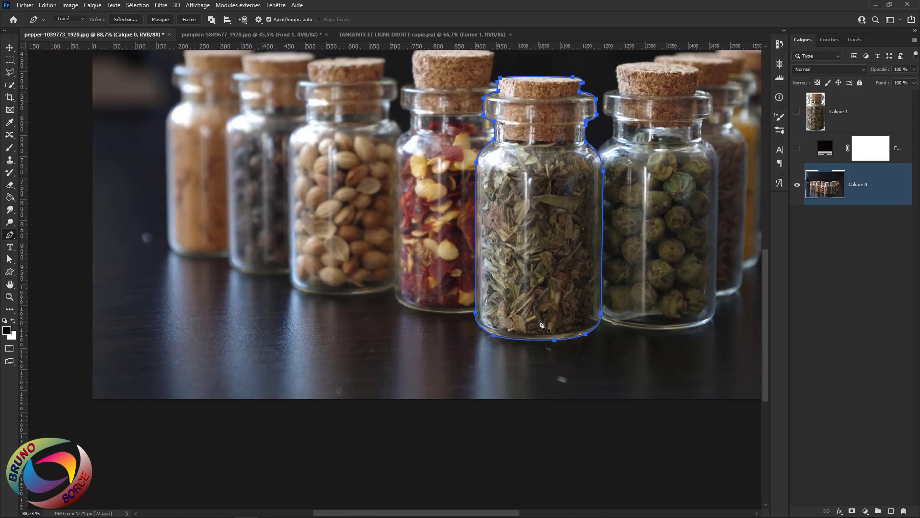
pyautogui.moveTo(557, 324); pyautogui.dragTo(378, 225)
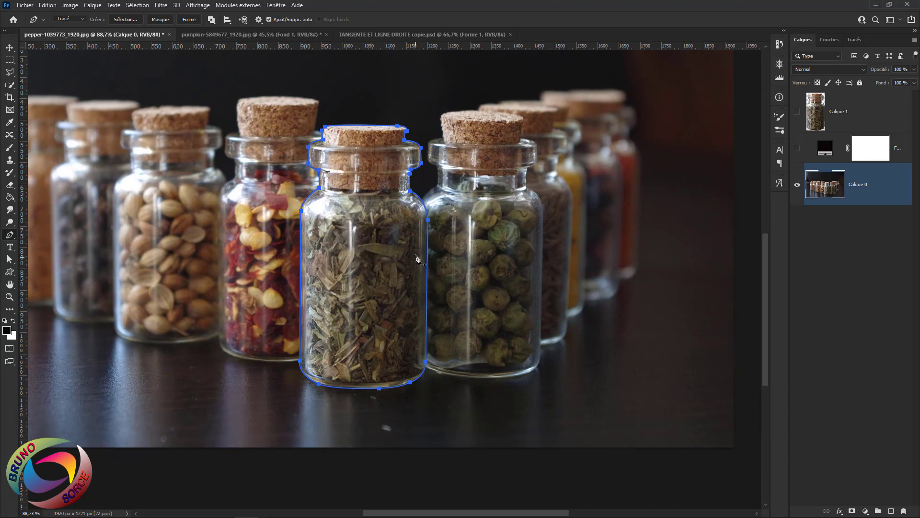
# Try to reshape the path's right shoulder by moving its anchor and direction point with the Direct Selection tool.
pyautogui.scroll(3, 416, 258)
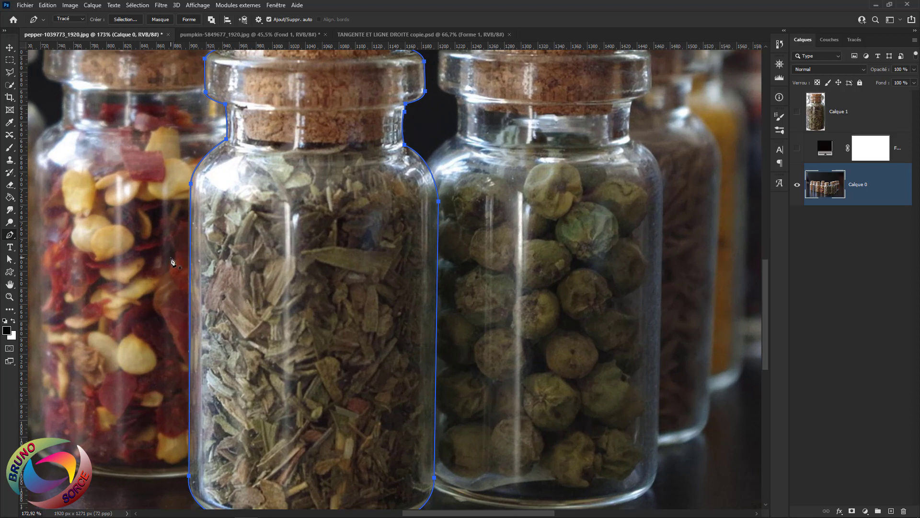
pyautogui.click(10, 259)
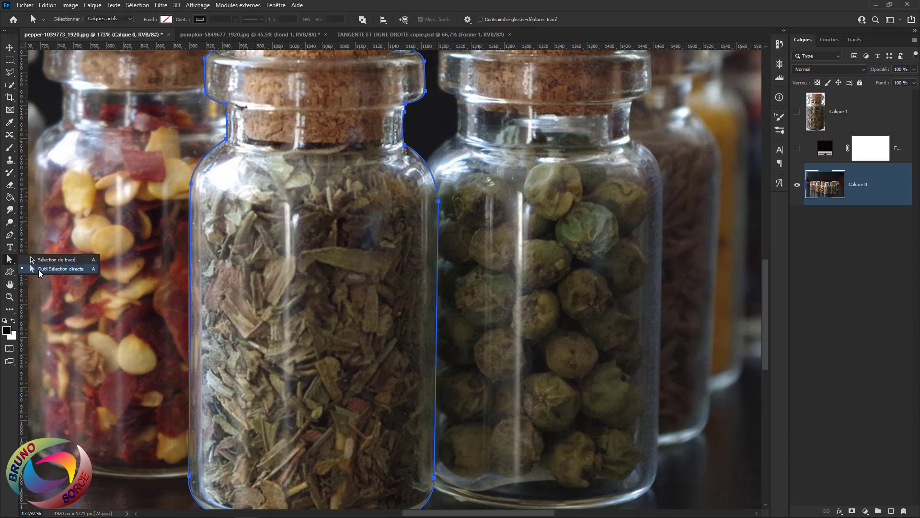
pyautogui.click(60, 269)
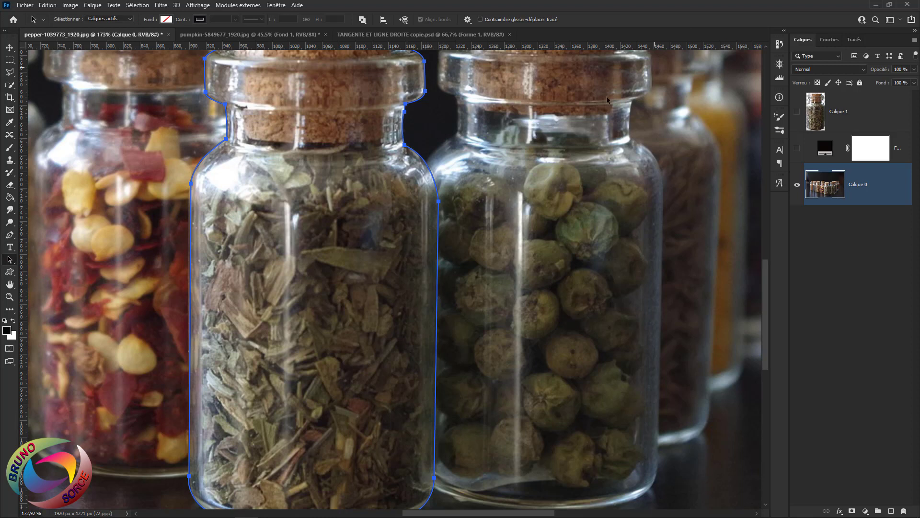
pyautogui.rightClick(14, 263)
pyautogui.click(50, 262)
pyautogui.rightClick(11, 262)
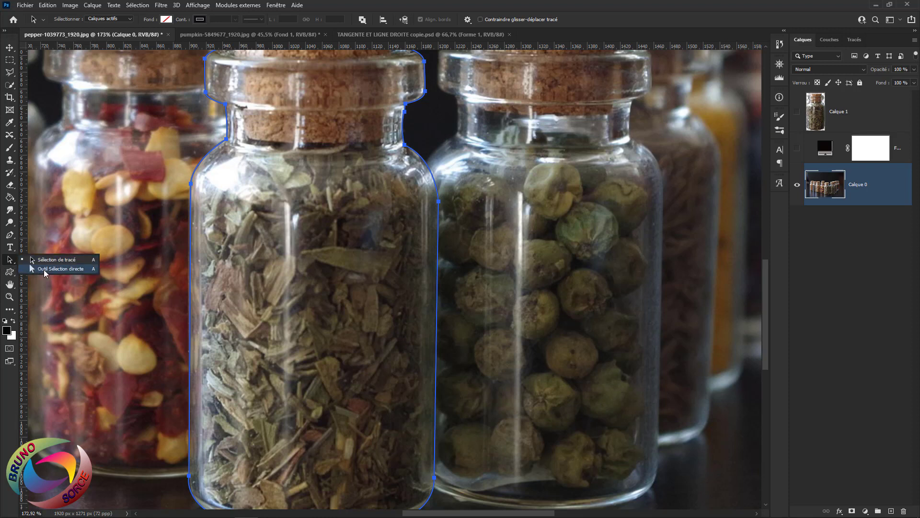
pyautogui.click(48, 262)
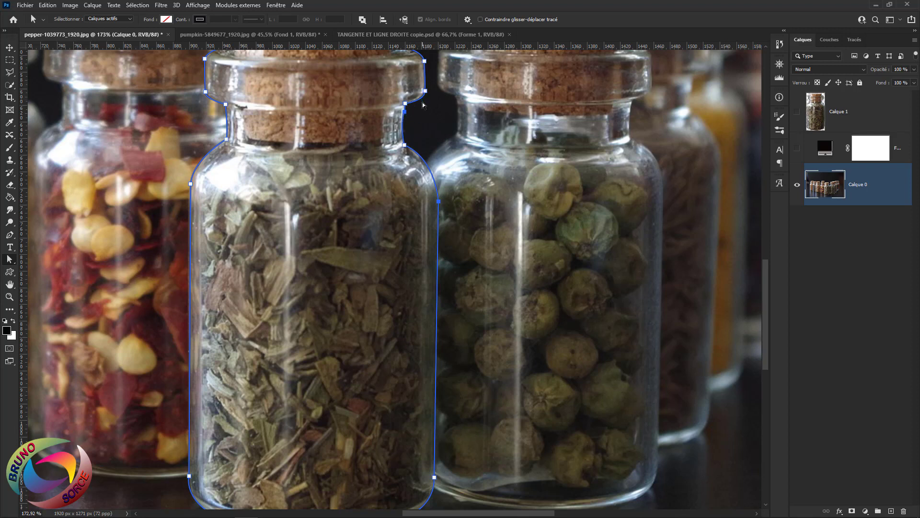
pyautogui.click(439, 203)
pyautogui.moveTo(440, 202); pyautogui.dragTo(532, 188)
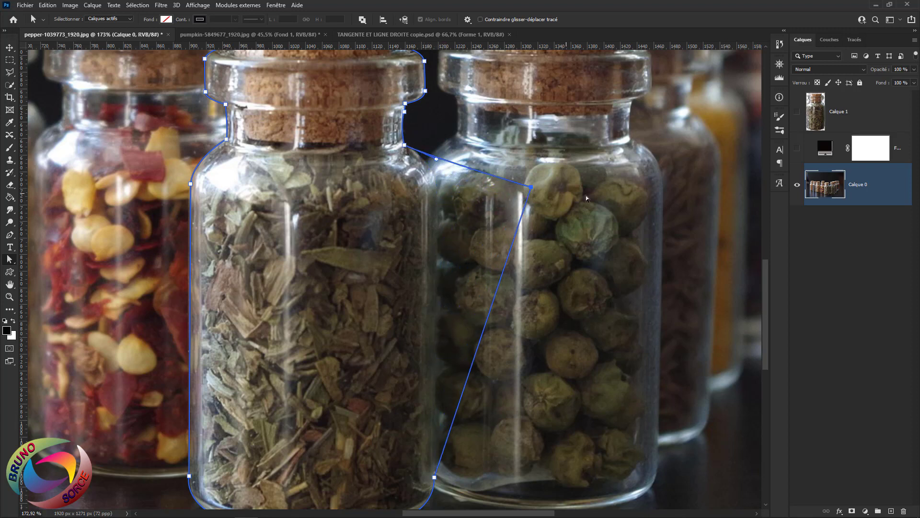
pyautogui.hotkey('ctrl', 'z')
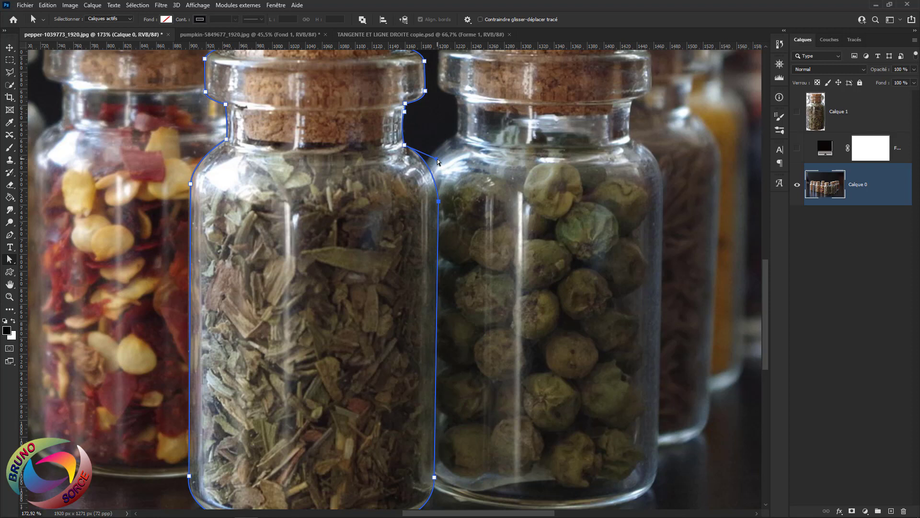
pyautogui.moveTo(439, 158)
pyautogui.mouseDown()
pyautogui.moveTo(452, 136)
pyautogui.moveTo(402, 180)
pyautogui.moveTo(364, 188)
pyautogui.moveTo(437, 162)
pyautogui.mouseUp()
pyautogui.click(405, 145)
# Convert the jar's path into a new selection with a feather radius of 0.5 pixels.
pyautogui.click(9, 235)
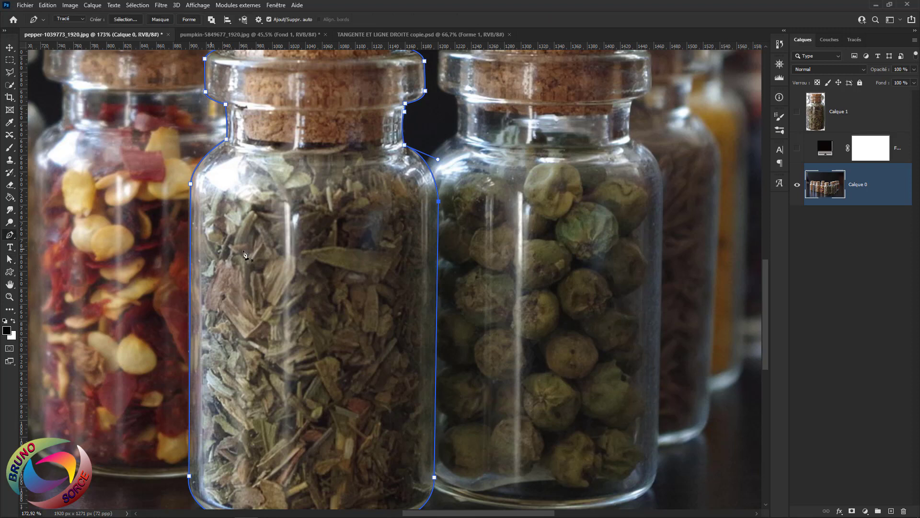
pyautogui.rightClick(334, 199)
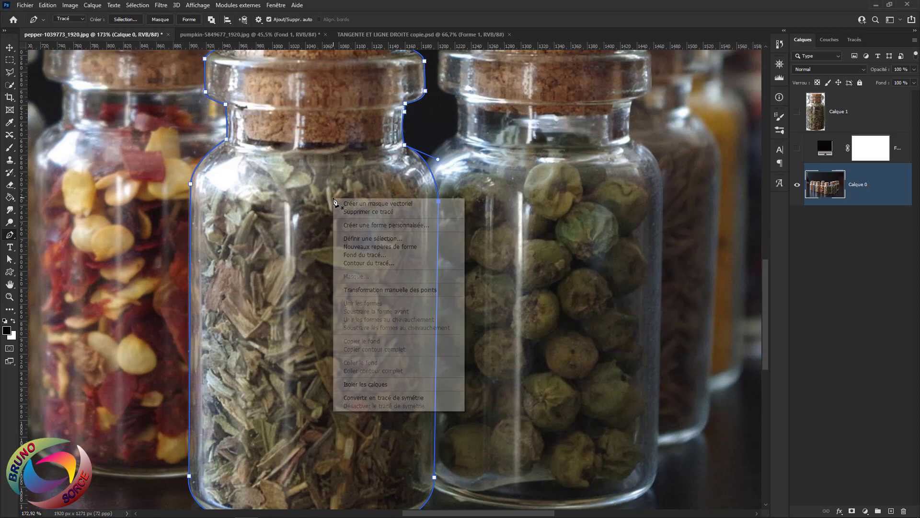
pyautogui.click(366, 238)
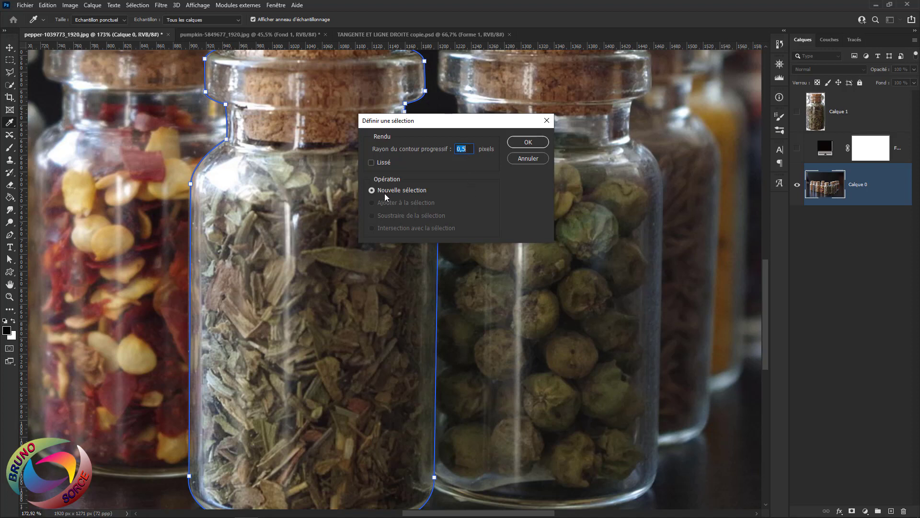
pyautogui.click(519, 142)
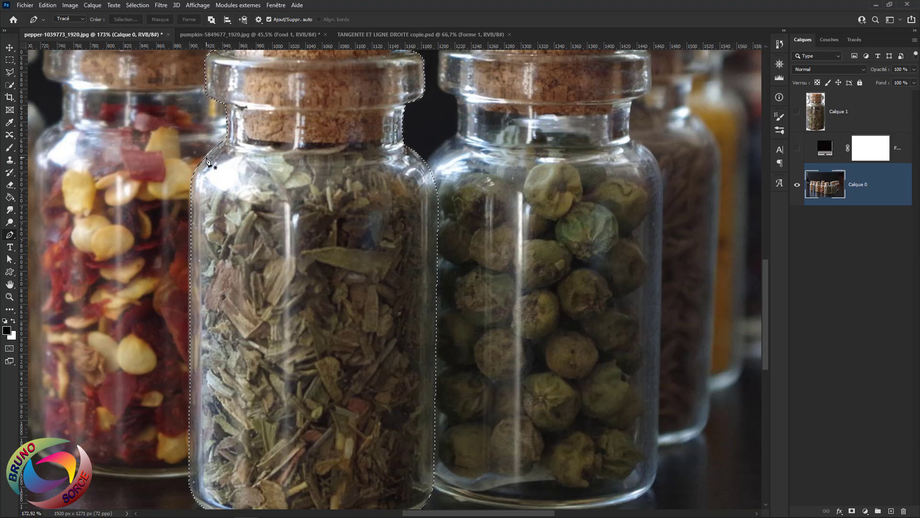
# Duplicate the selected herb jar from Calque 0 onto its own layer.
pyautogui.press('v')
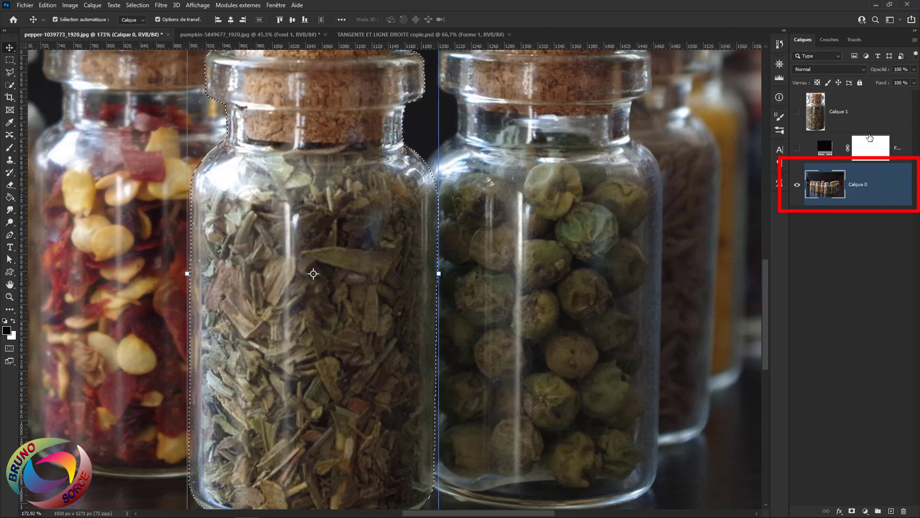
pyautogui.scroll(-1, 647, 221)
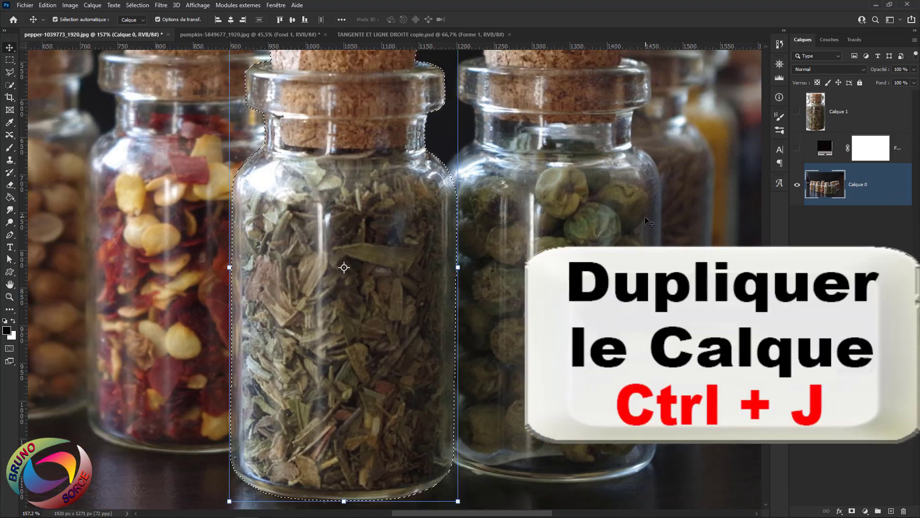
pyautogui.scroll(-2, 648, 221)
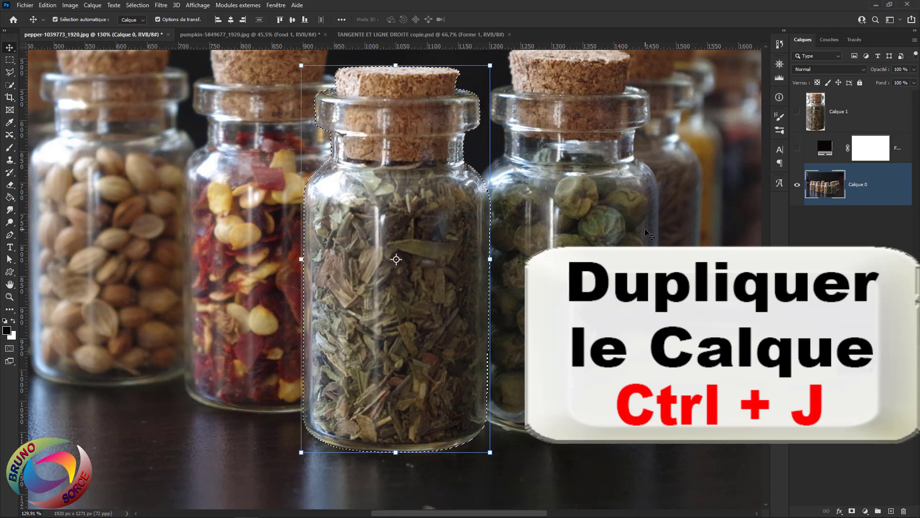
pyautogui.hotkey('ctrl', 'j')
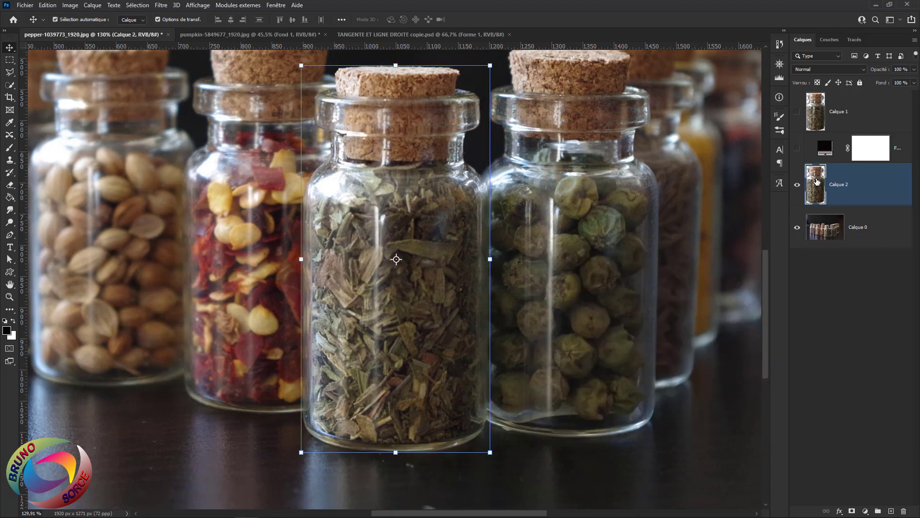
# Hide the Calque 0 photo layer and show the black fill layer.
pyautogui.click(797, 229)
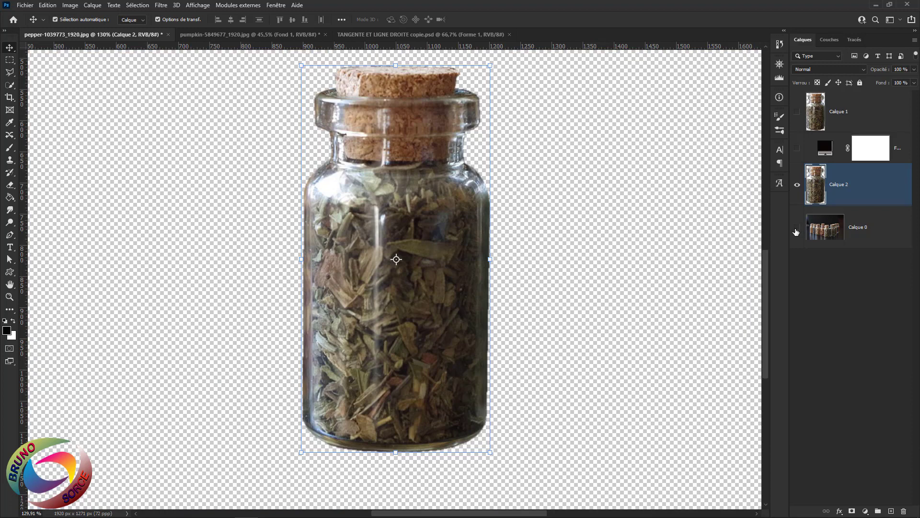
pyautogui.click(623, 239)
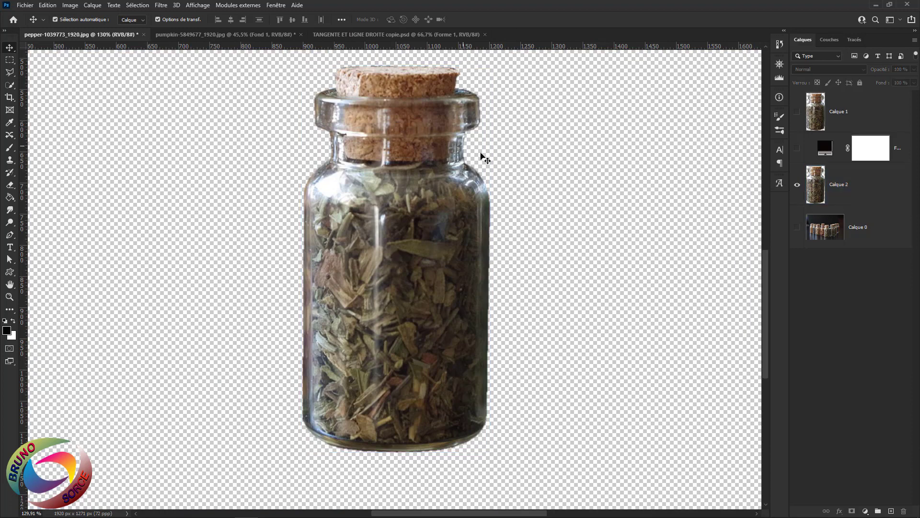
pyautogui.click(797, 148)
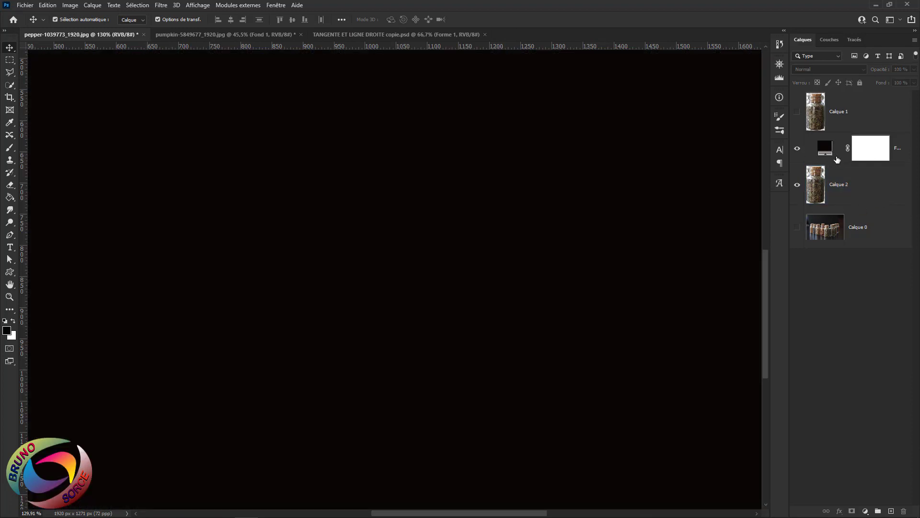
# Move the black fill layer below Calque 2, and show the Calque 0 photo with the fill hidden.
pyautogui.moveTo(836, 160); pyautogui.dragTo(850, 214)
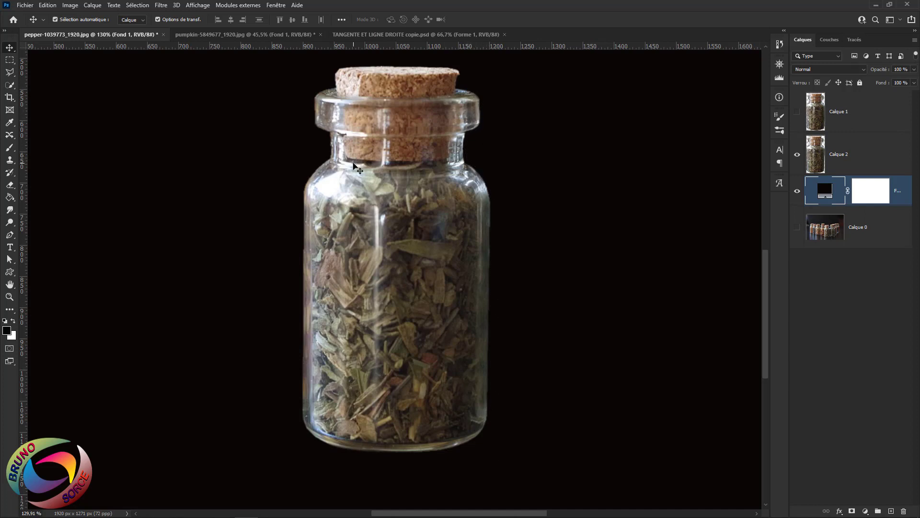
pyautogui.click(797, 226)
pyautogui.click(797, 190)
pyautogui.hotkey('ctrl', '0')
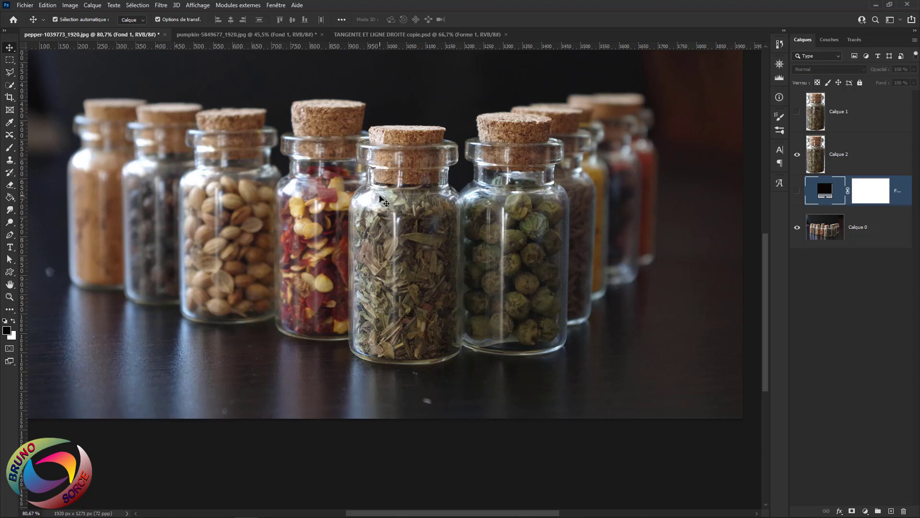
# Hide the Calque 0 photo and the black fill layer so only the Calque 2 jar shows on transparency.
pyautogui.press('p')
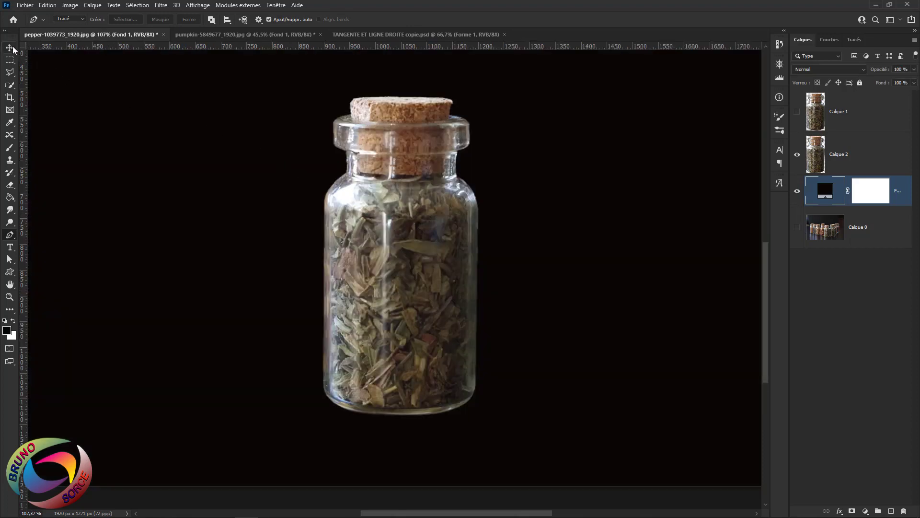
pyautogui.scroll(-3, 456, 216)
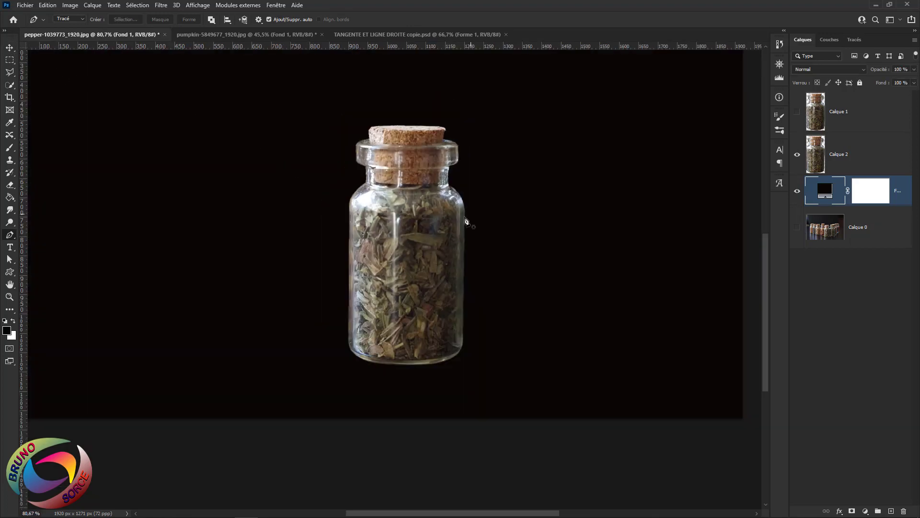
pyautogui.scroll(3, 425, 217)
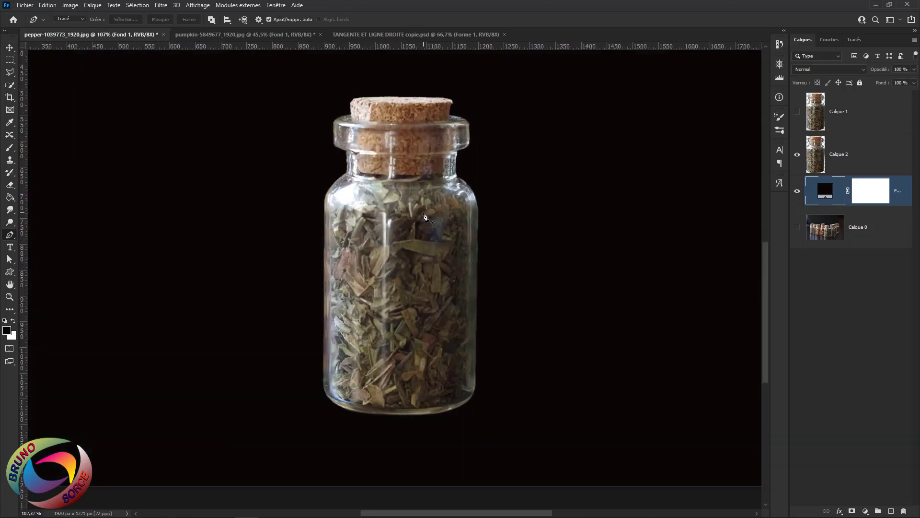
pyautogui.press('v')
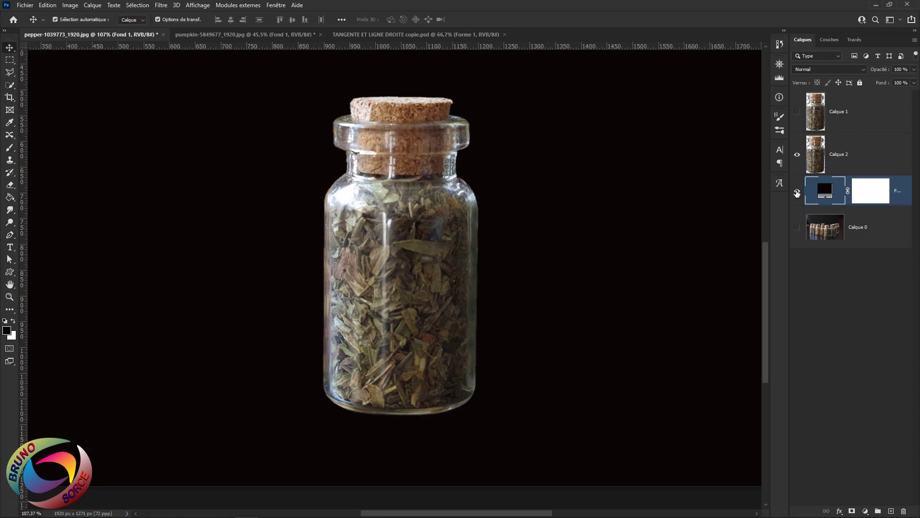
pyautogui.click(797, 193)
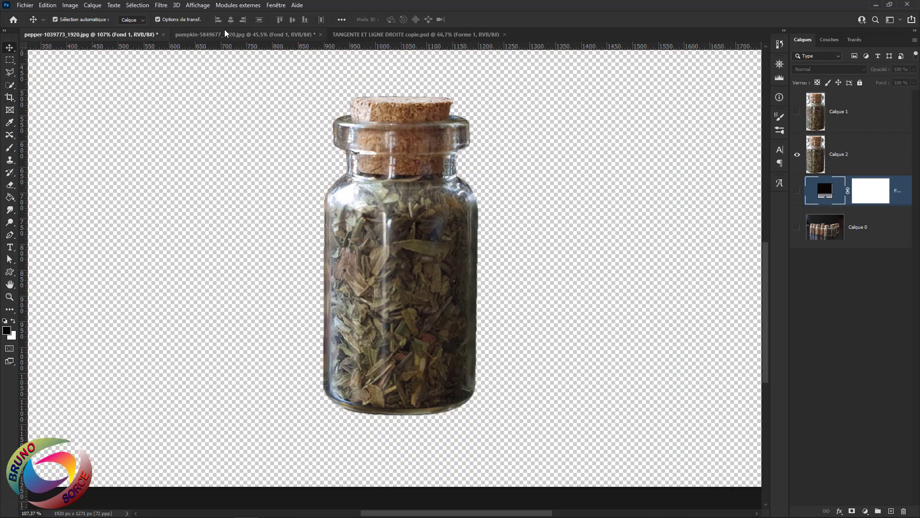
# Crop the canvas around the isolated herb jar to about 574 × 793 px, leaving a margin on every side.
pyautogui.scroll(-5, 509, 306)
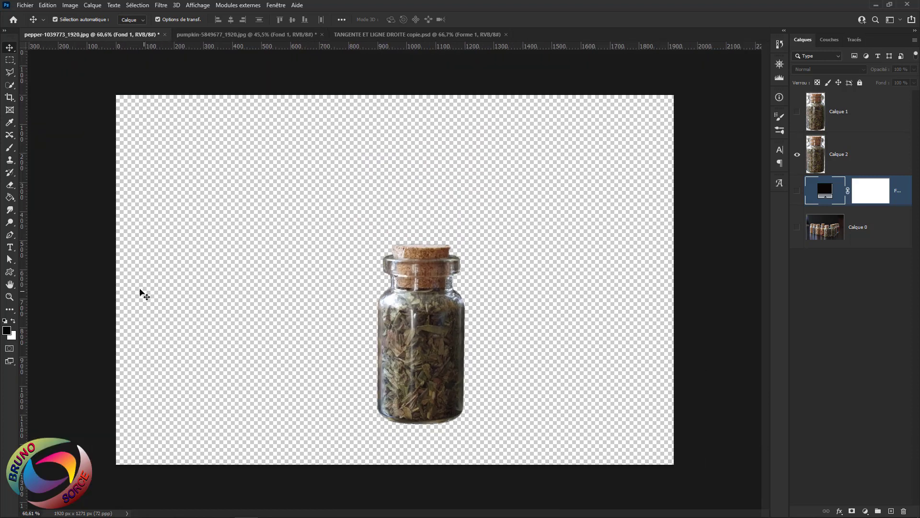
pyautogui.click(10, 98)
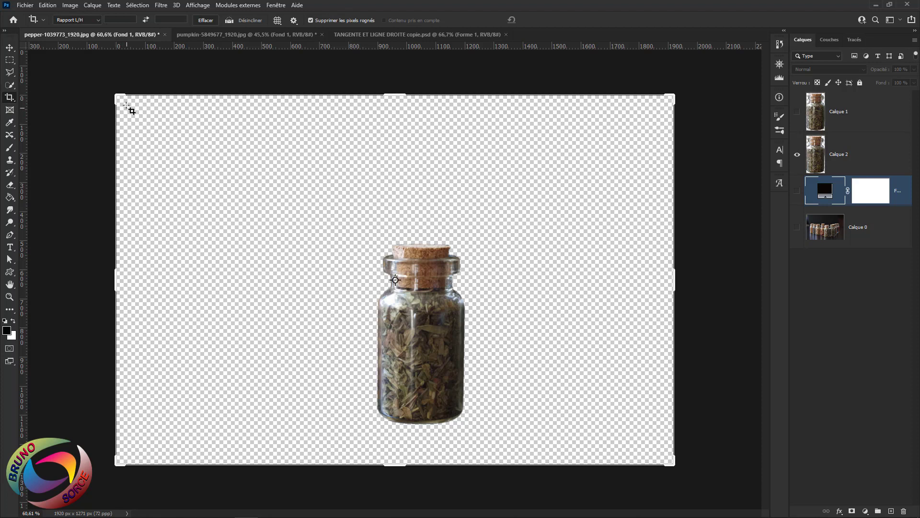
pyautogui.moveTo(124, 103); pyautogui.dragTo(234, 158)
pyautogui.moveTo(557, 402); pyautogui.dragTo(479, 396)
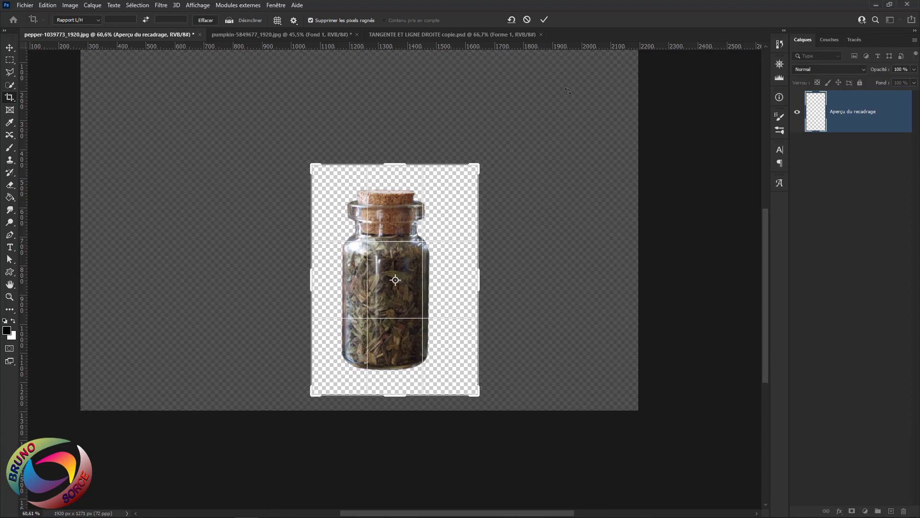
pyautogui.click(544, 19)
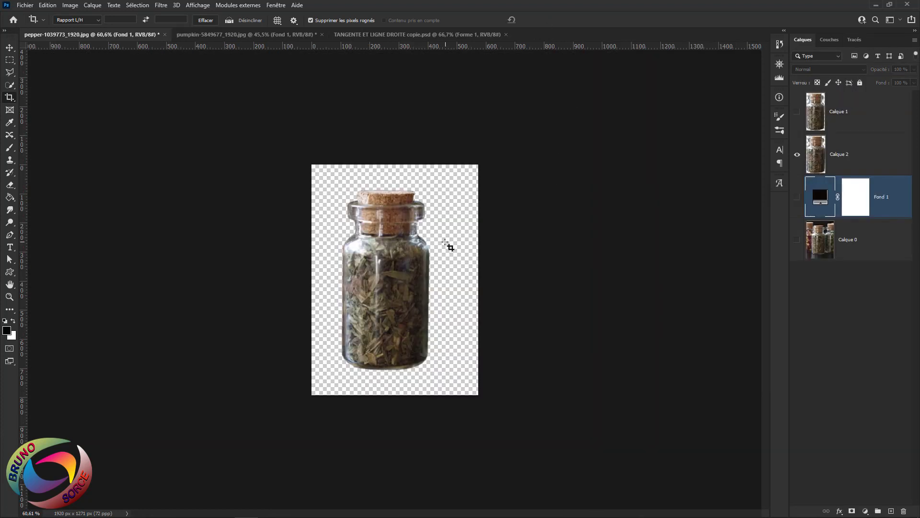
# Check the cropped jar against the black Fond 1 fill, and return it to the transparent background.
pyautogui.click(798, 198)
pyautogui.click(797, 240)
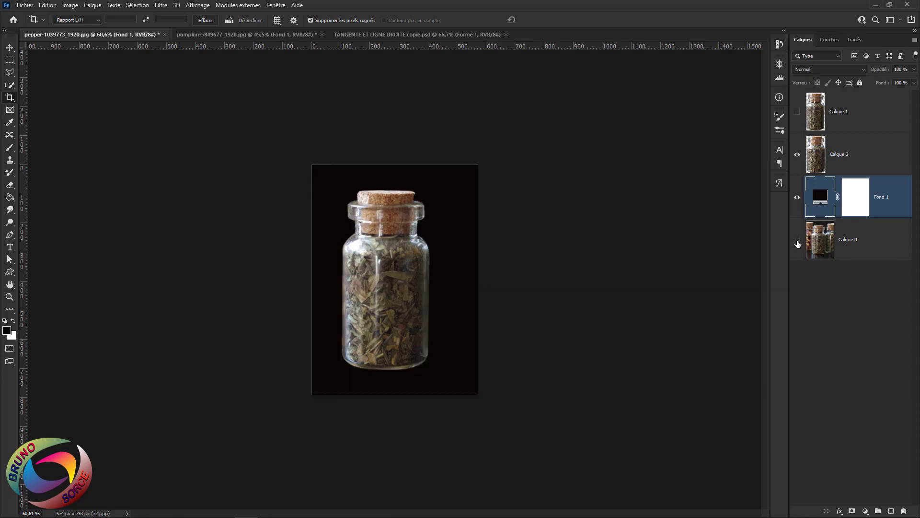
pyautogui.click(797, 244)
pyautogui.click(797, 197)
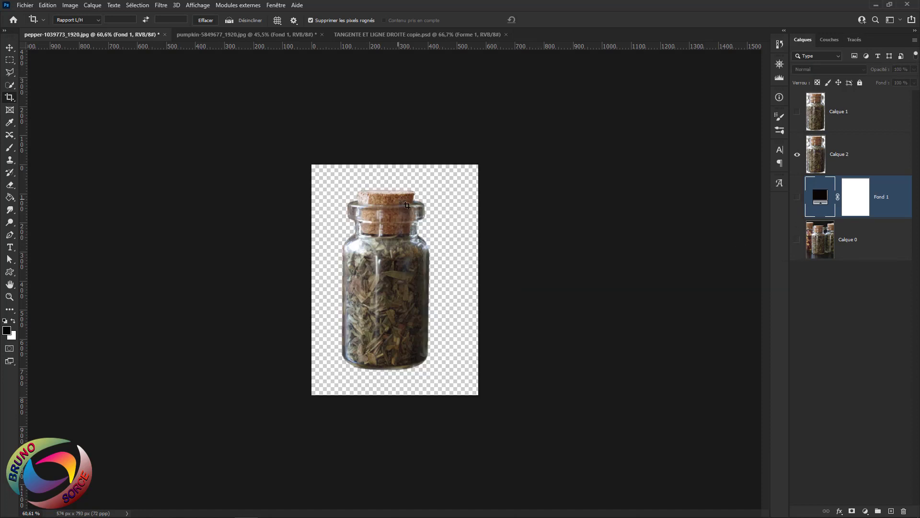
# In the pumpkin-5849677_1920.jpg document, move the pumpkin toward the upper left and place the herb jar separately to its right.
pyautogui.click(254, 38)
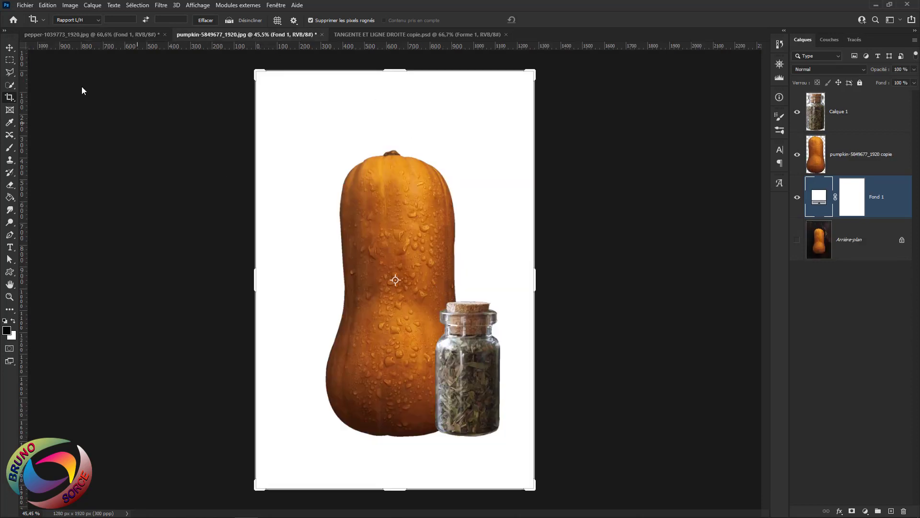
pyautogui.click(10, 47)
pyautogui.moveTo(462, 354); pyautogui.dragTo(431, 324)
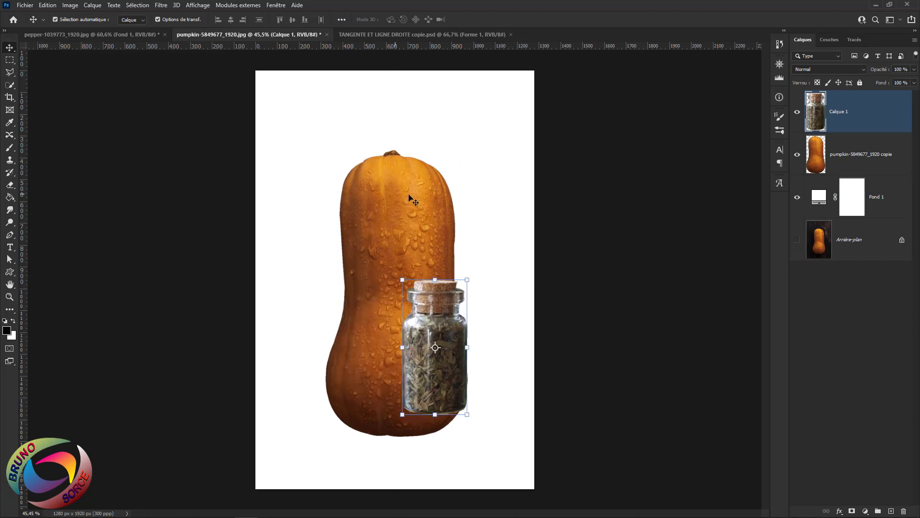
pyautogui.moveTo(409, 197); pyautogui.dragTo(373, 165)
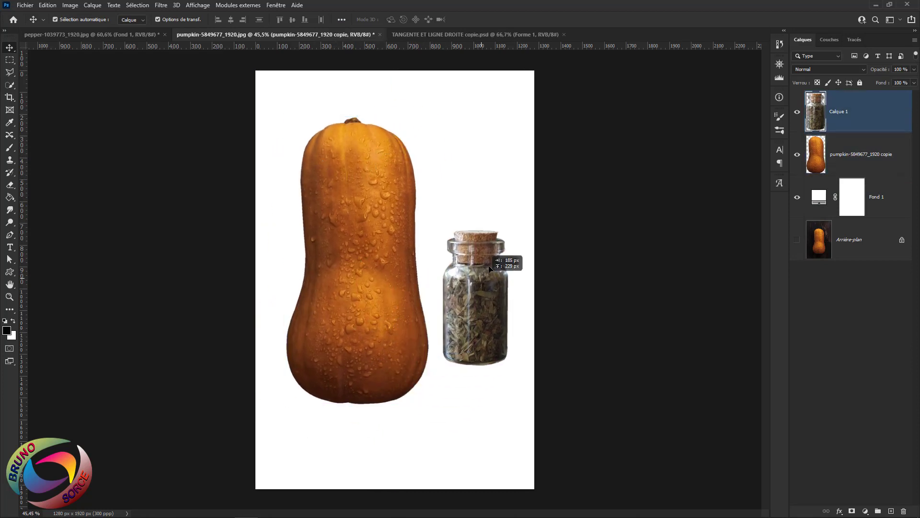
pyautogui.moveTo(452, 338); pyautogui.dragTo(501, 251)
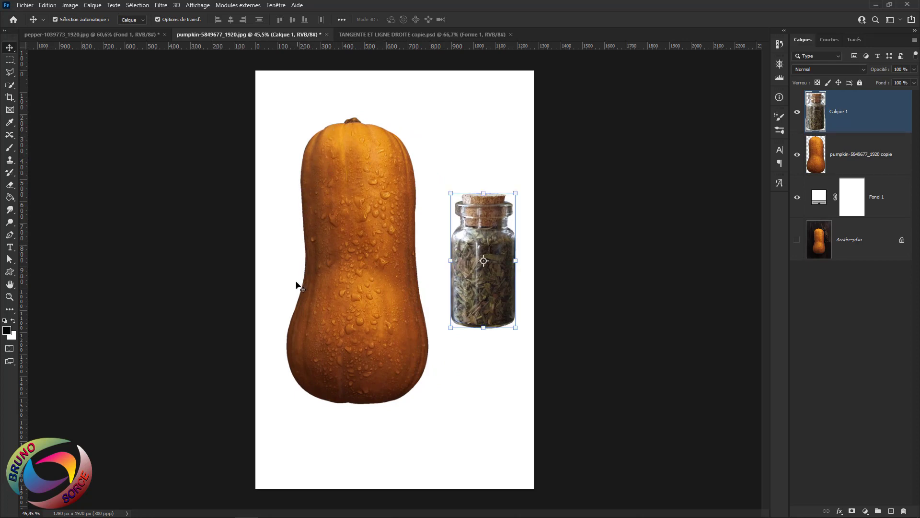
# Inspect the pumpkin and jar cut-outs up close, and select the white Fond 1 background layer.
pyautogui.scroll(3, 371, 131)
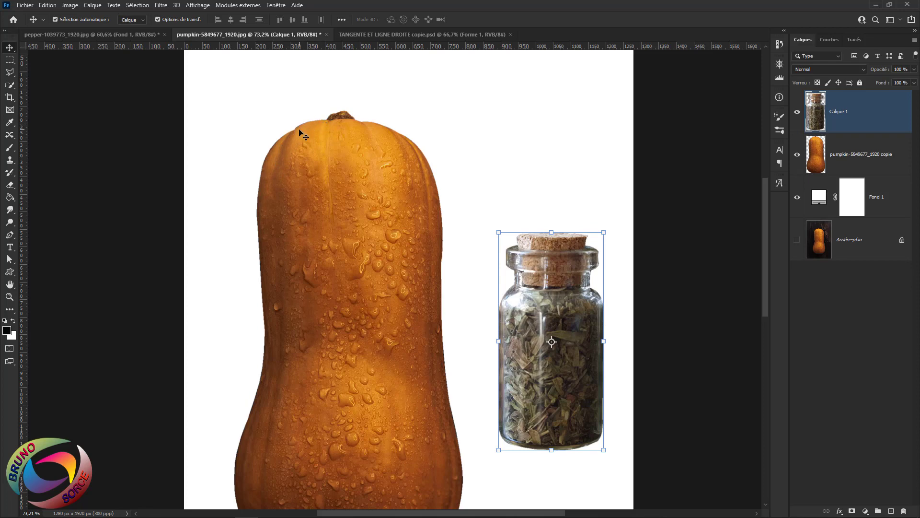
pyautogui.scroll(-3, 349, 150)
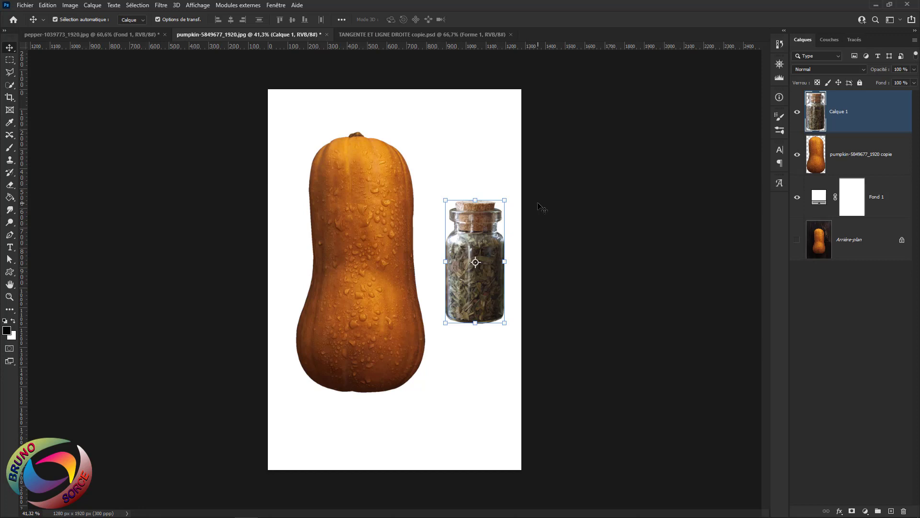
pyautogui.click(425, 210)
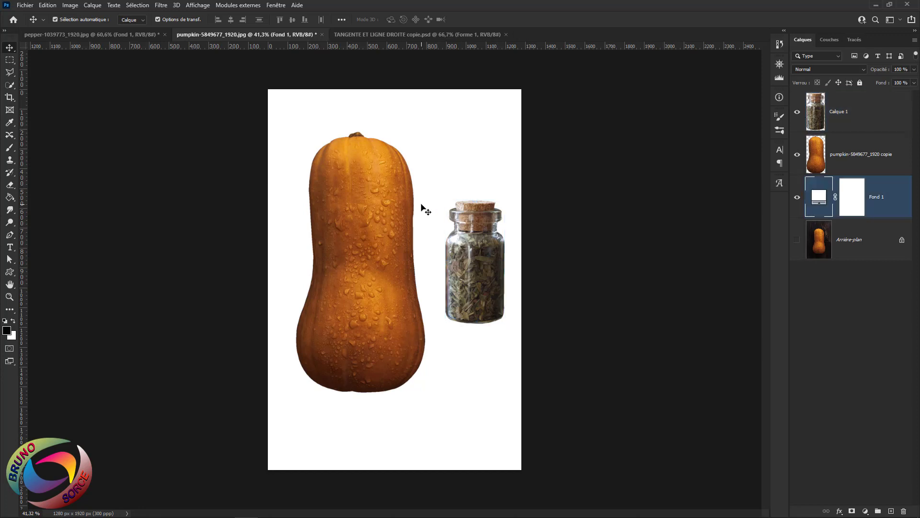